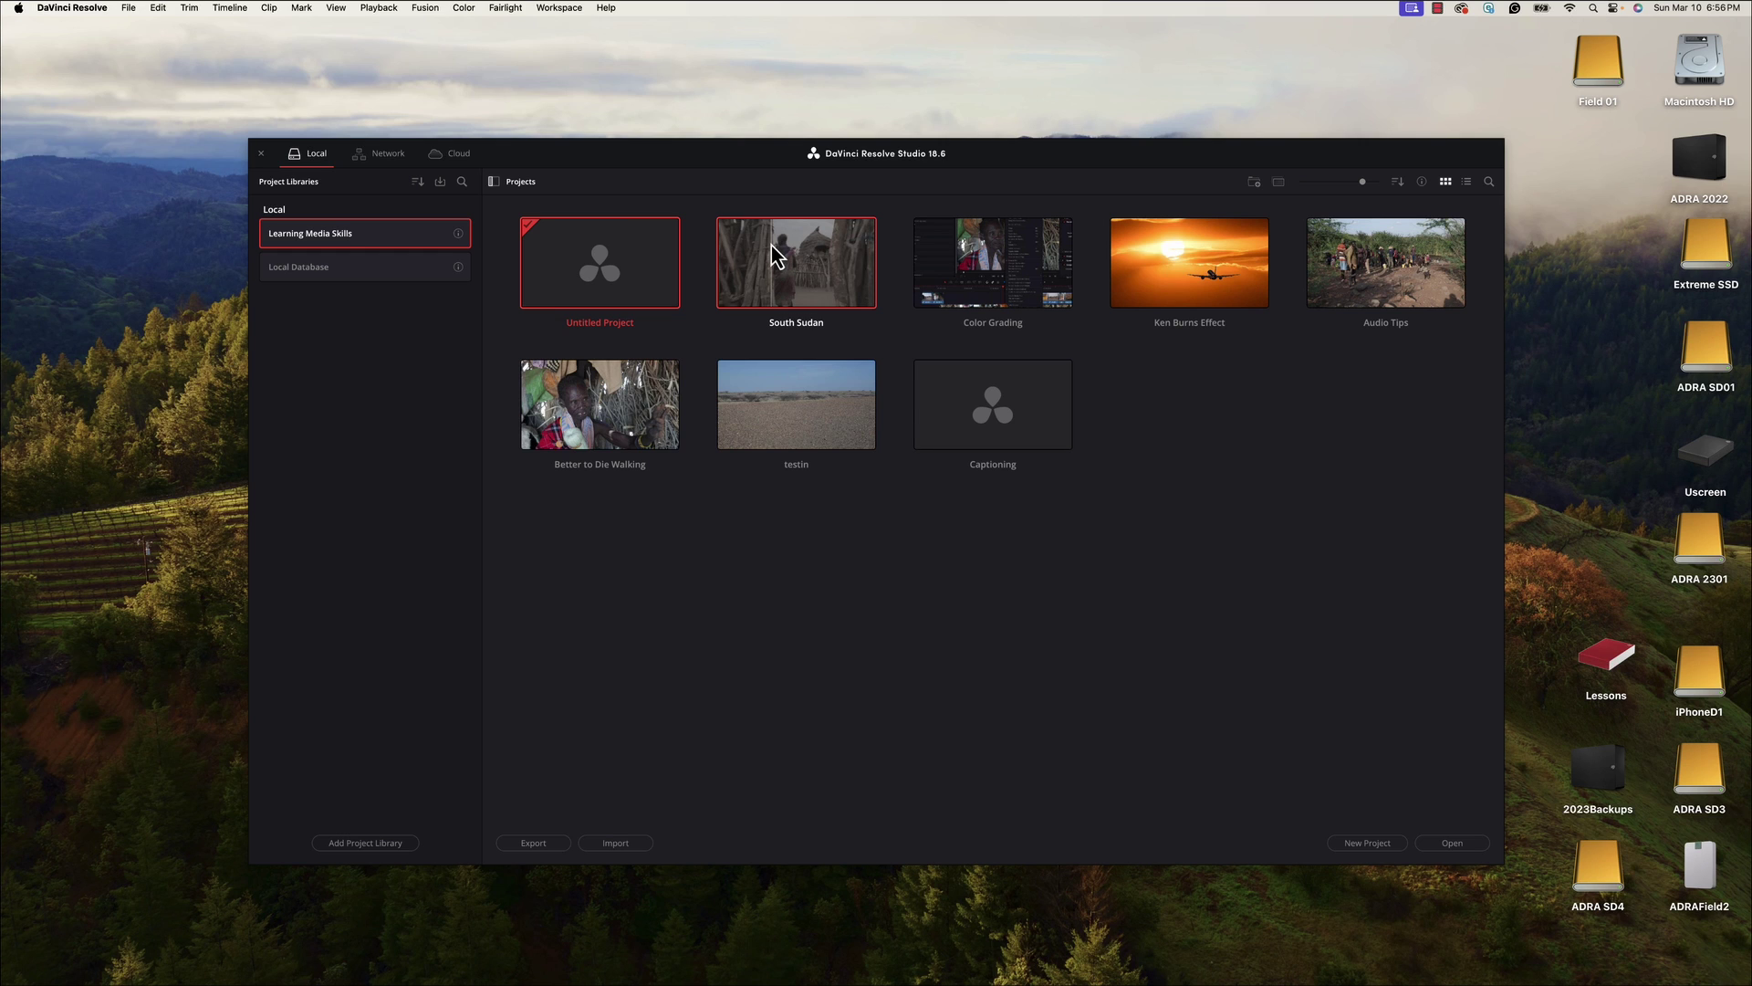
# - Open the South Sudan project and switch to the Color page
pyautogui.doubleClick(774, 256)
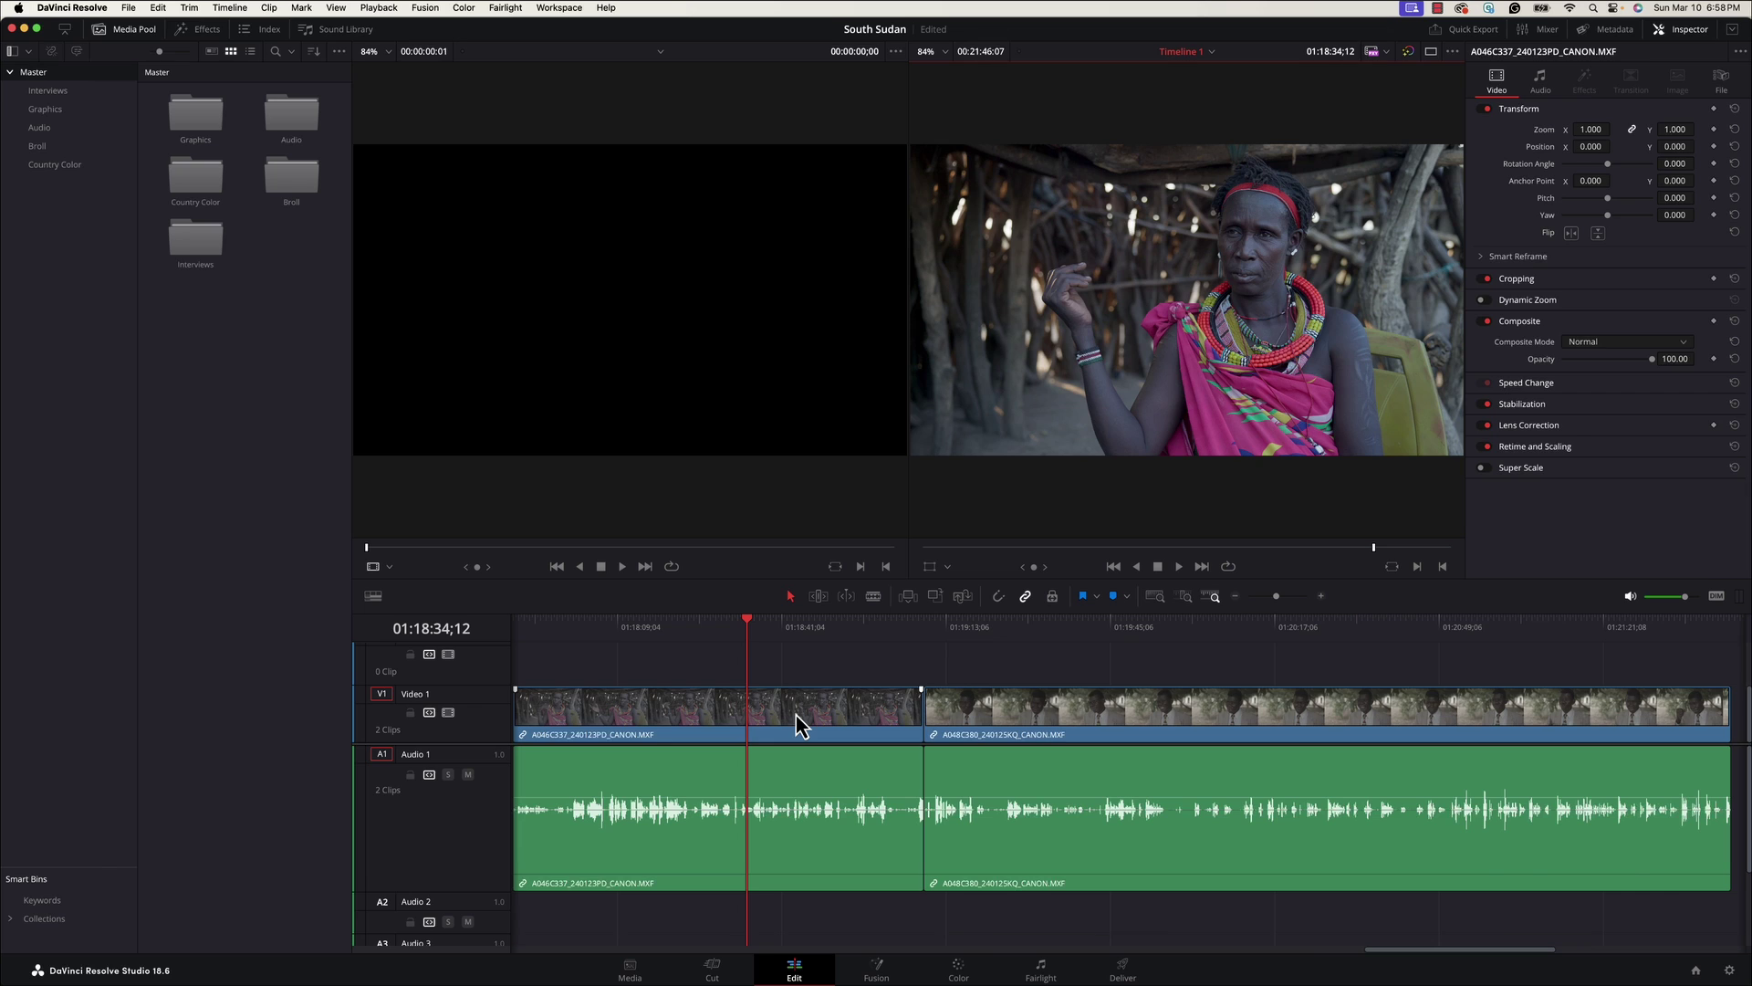
pyautogui.hotkey('shift', '6')
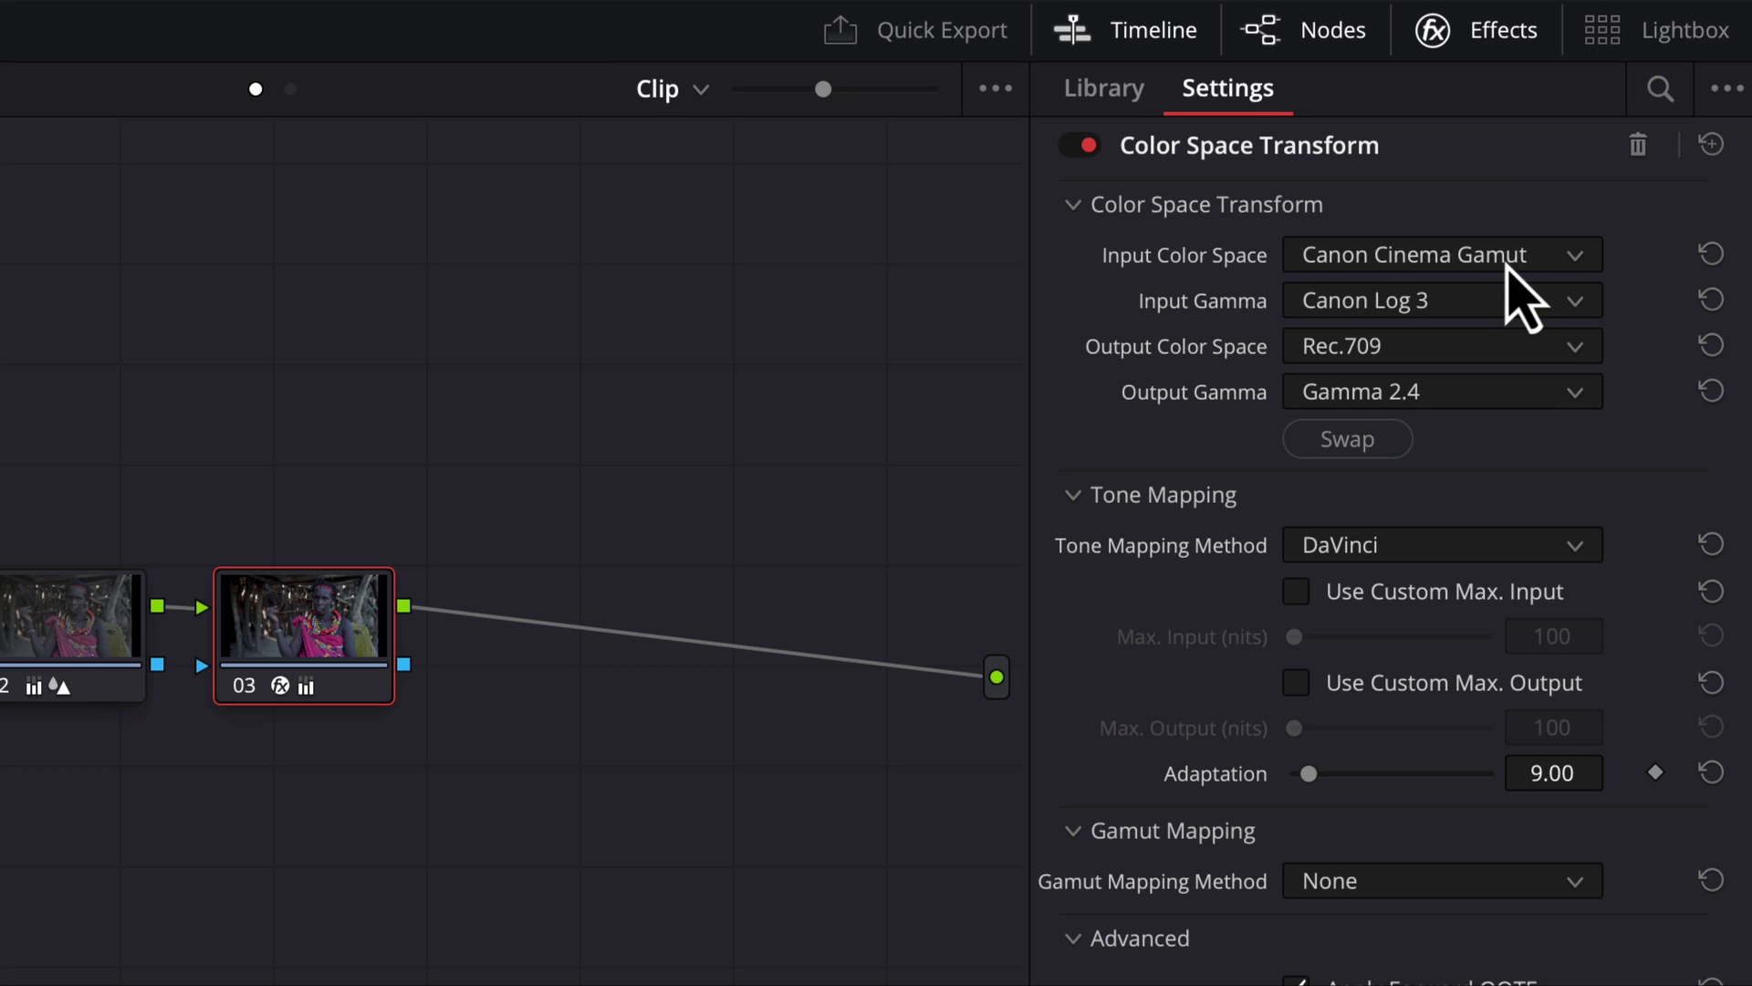
# - Examine the input color space options of the Color Space Transform on node 03
pyautogui.click(1510, 260)
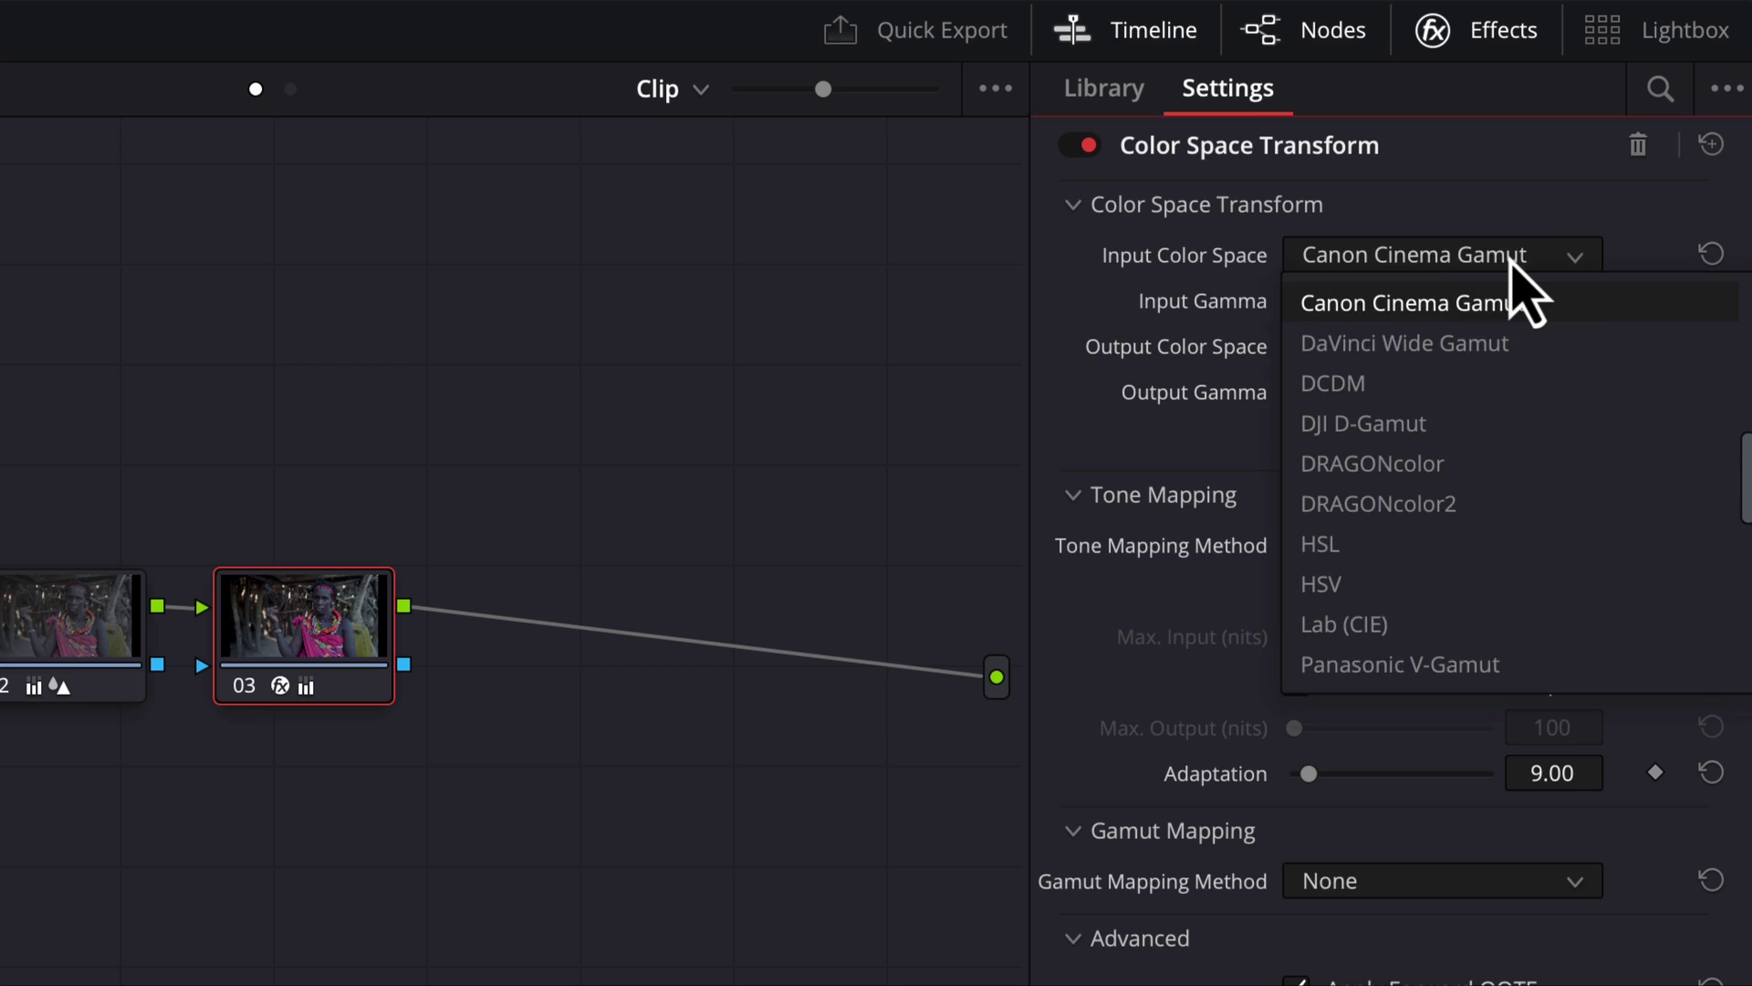
pyautogui.scroll(-5, 1548, 415)
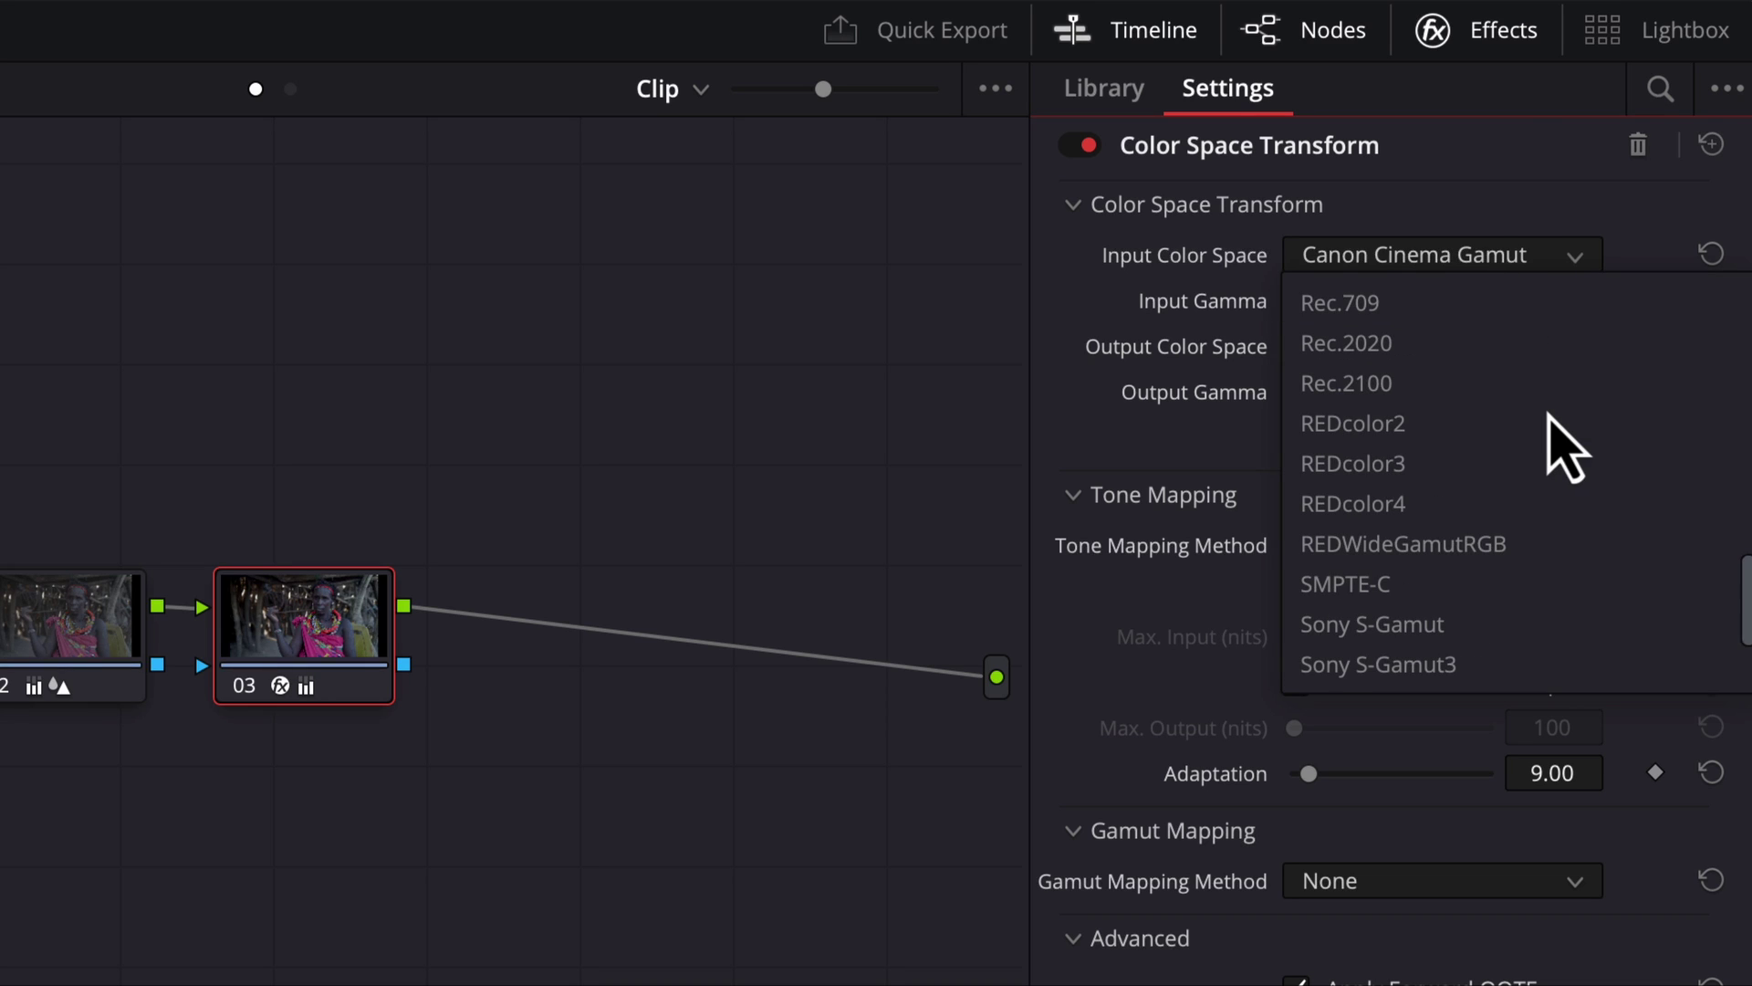
pyautogui.scroll(-1, 1563, 447)
pyautogui.scroll(-1, 1563, 448)
pyautogui.scroll(8, 1564, 447)
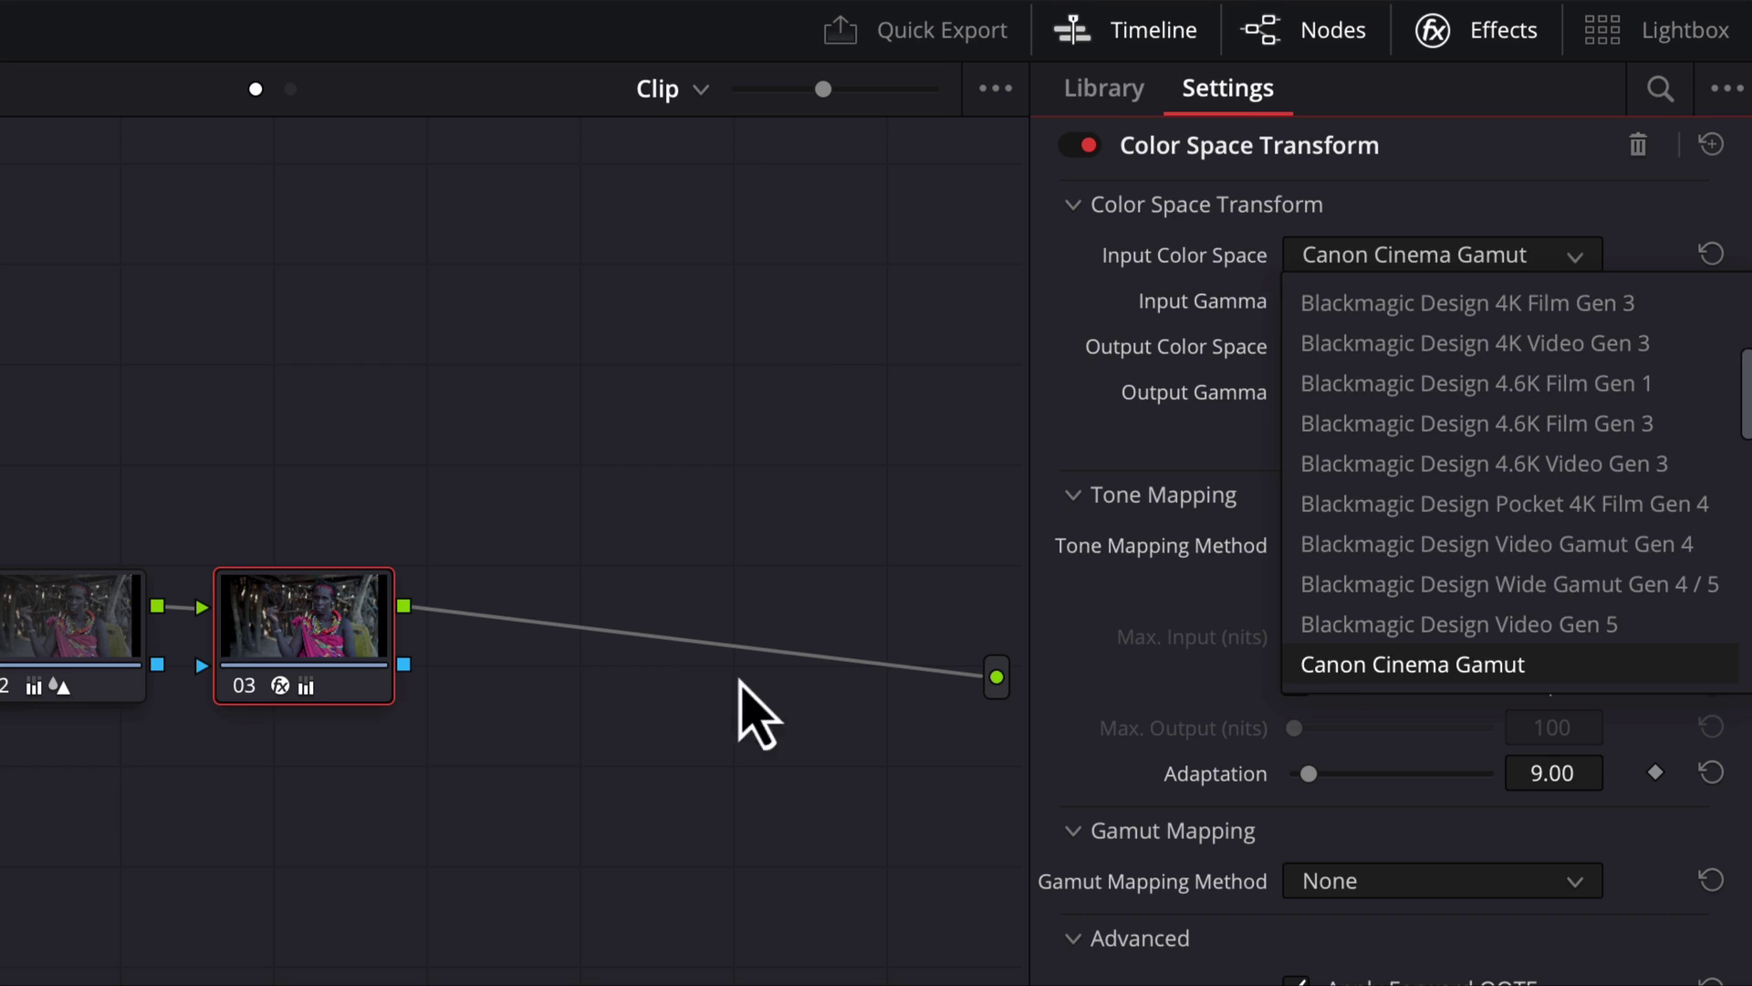
pyautogui.click(809, 309)
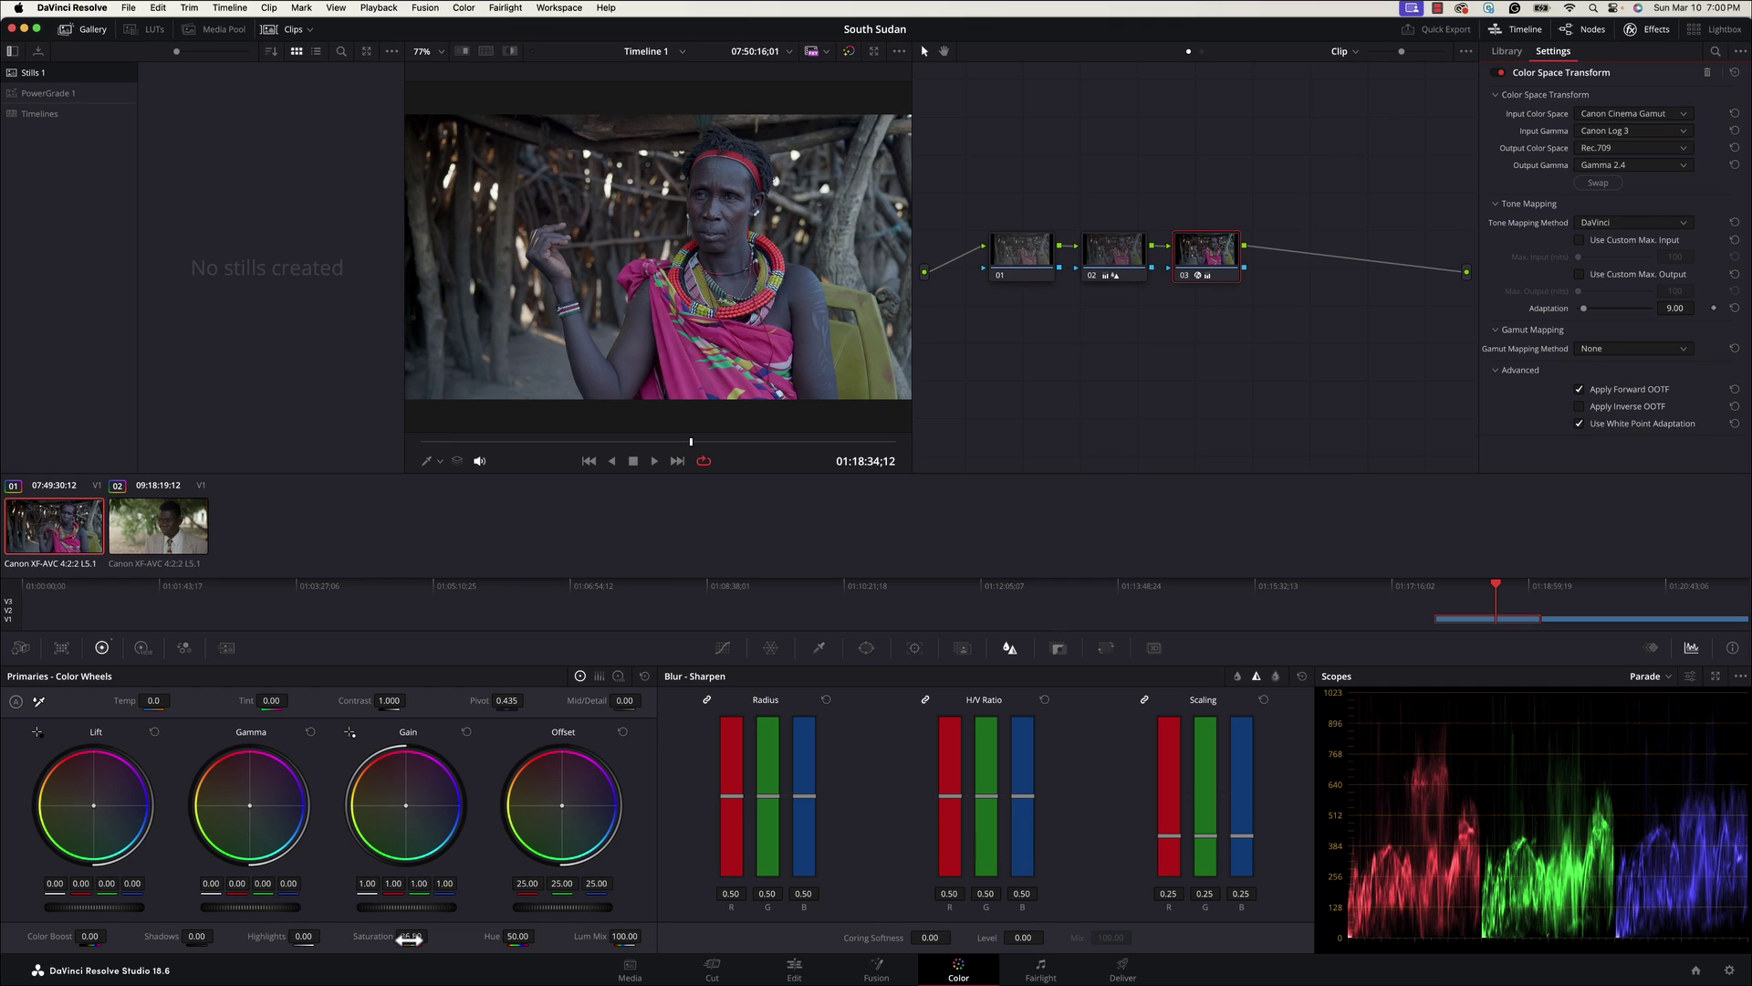
# - Set node 03's saturation to 38.60, lower the master Lift very slightly and set the master Gain to 1.03
pyautogui.moveTo(411, 938); pyautogui.dragTo(416, 937)
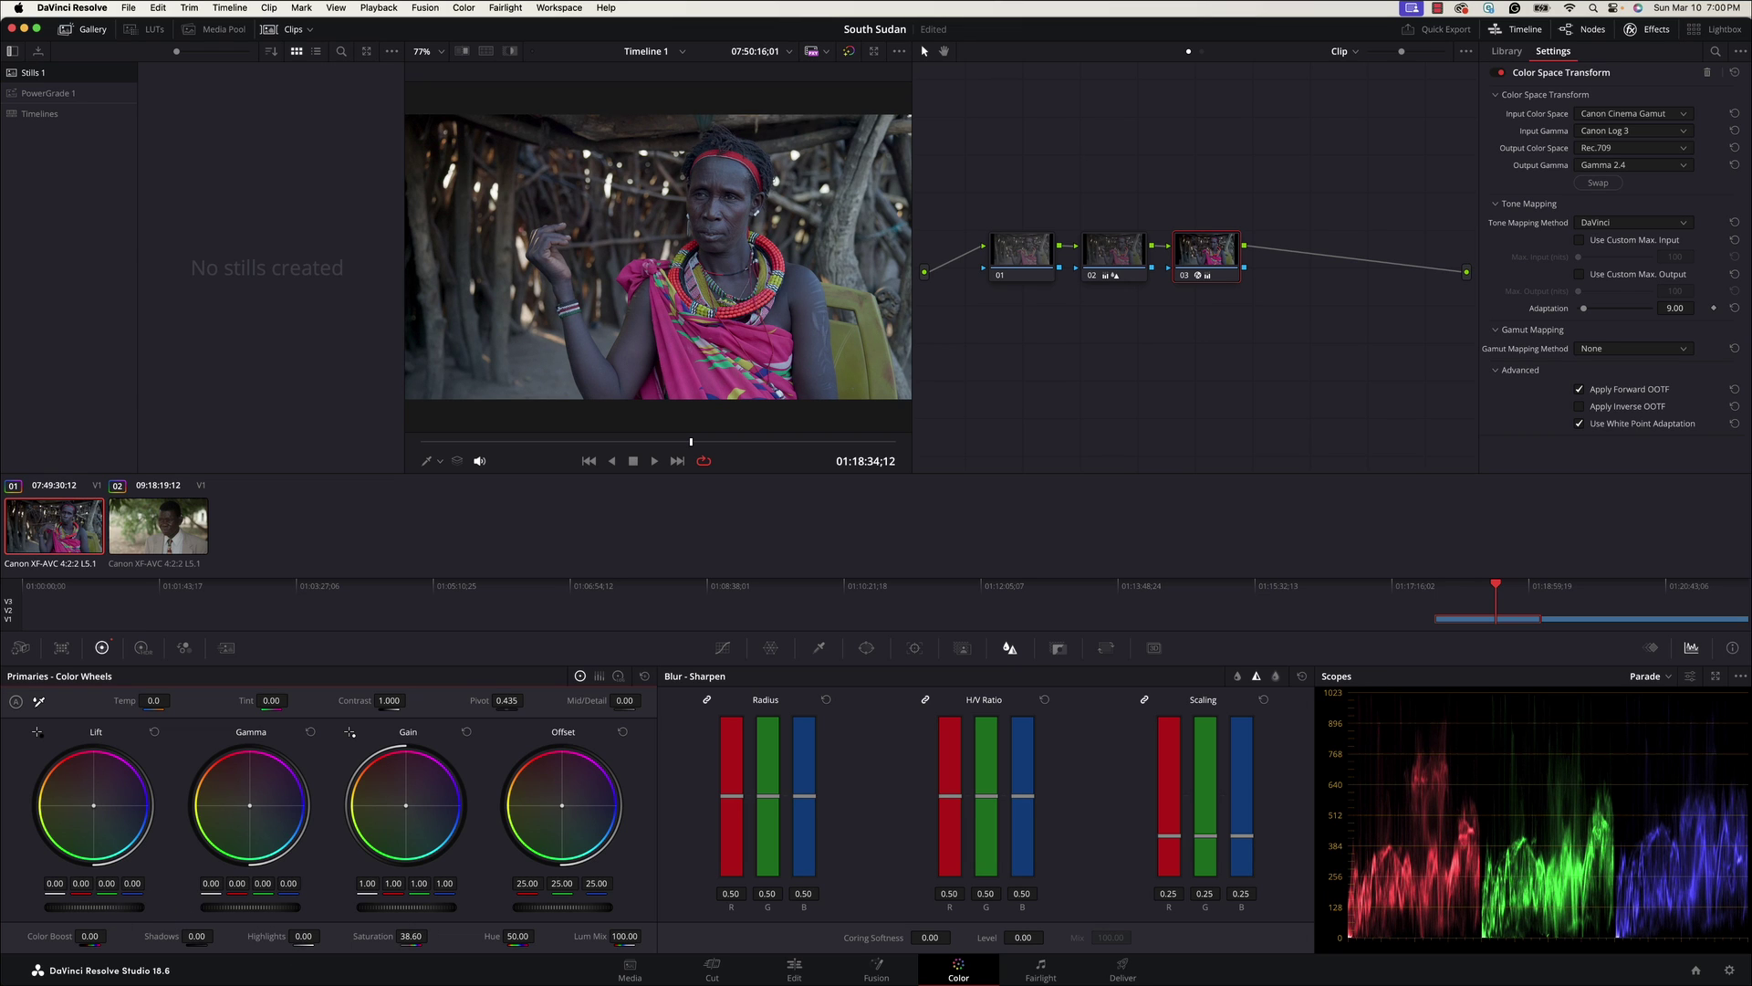
pyautogui.moveTo(94, 907); pyautogui.dragTo(92, 907)
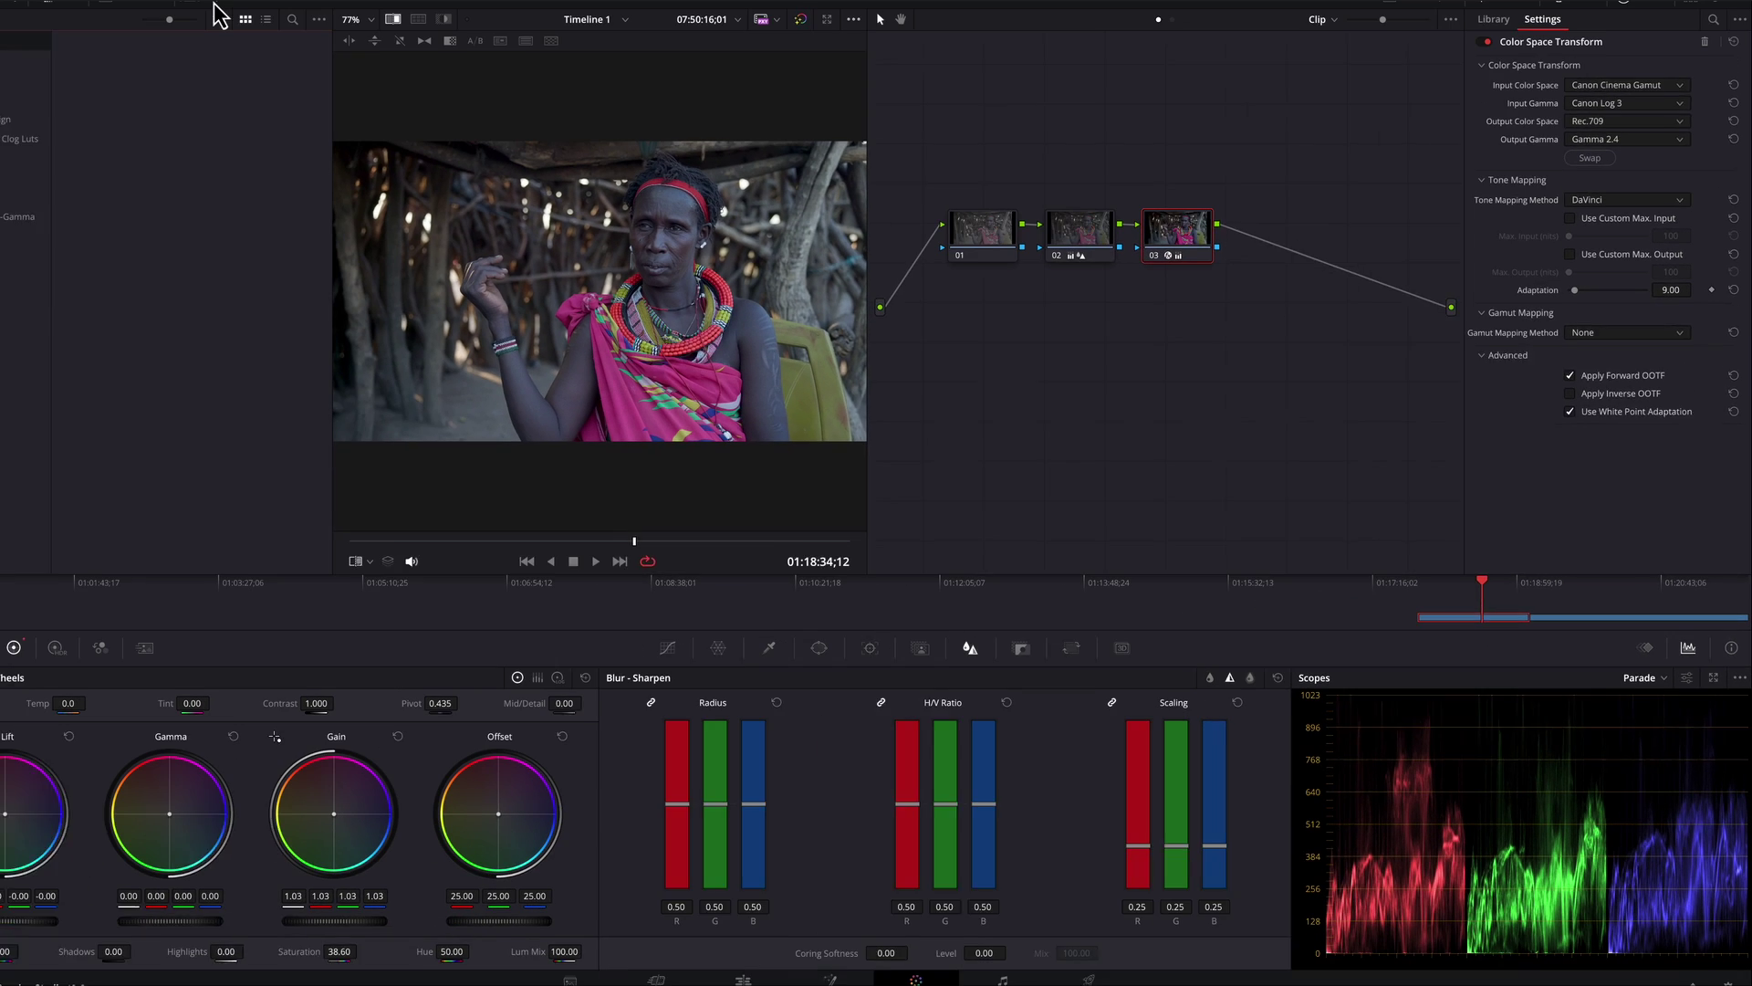
# - Generate a 33 Point Cube LUT from the graded first clip and save it in the LUT folder as SS Outdoors
pyautogui.click(291, 33)
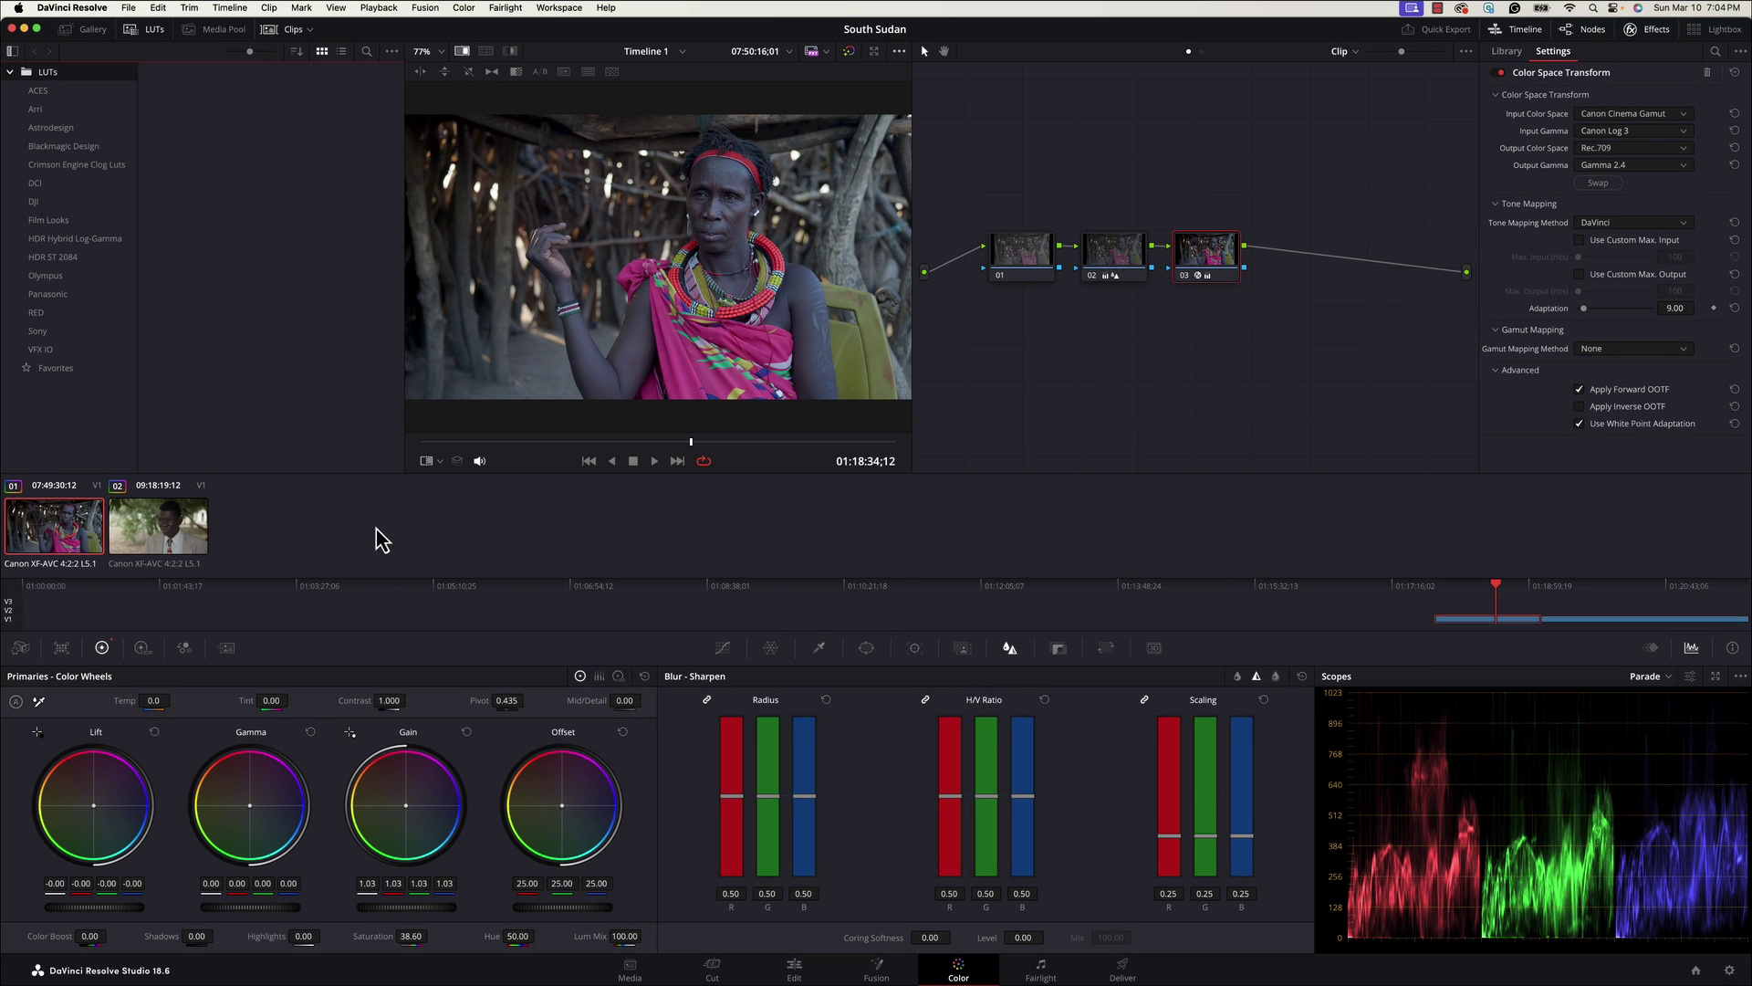
pyautogui.rightClick(56, 541)
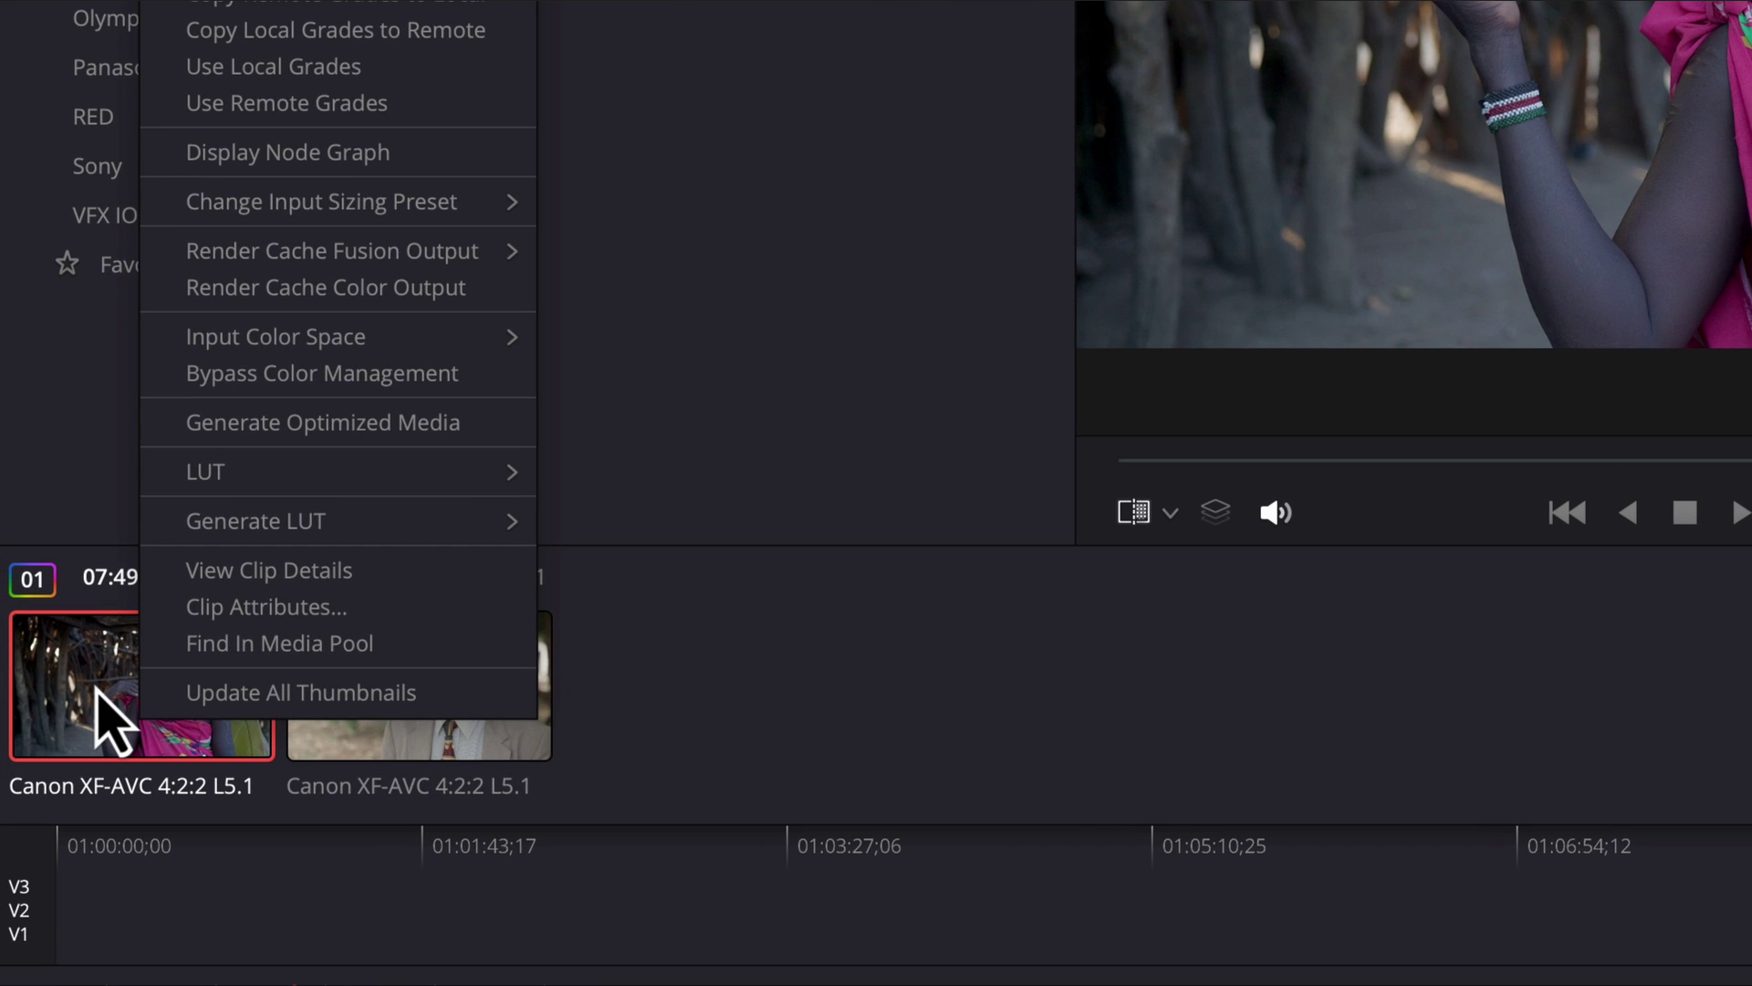
pyautogui.moveTo(250, 536)
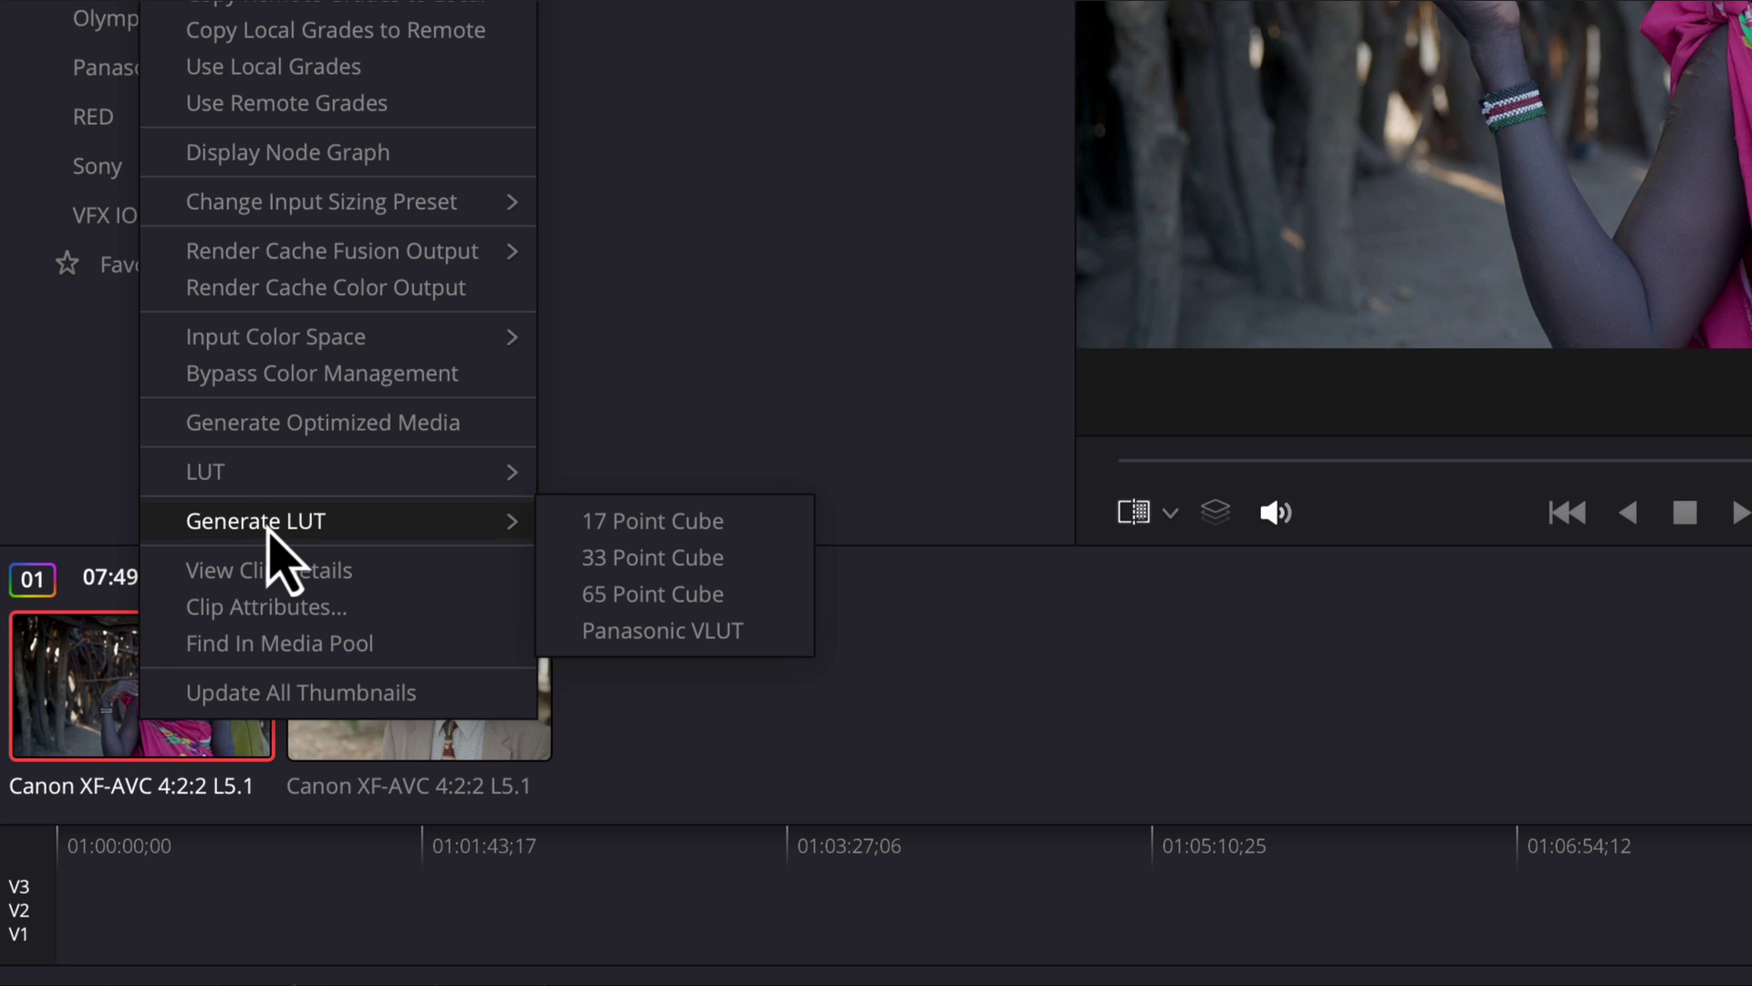
pyautogui.click(681, 568)
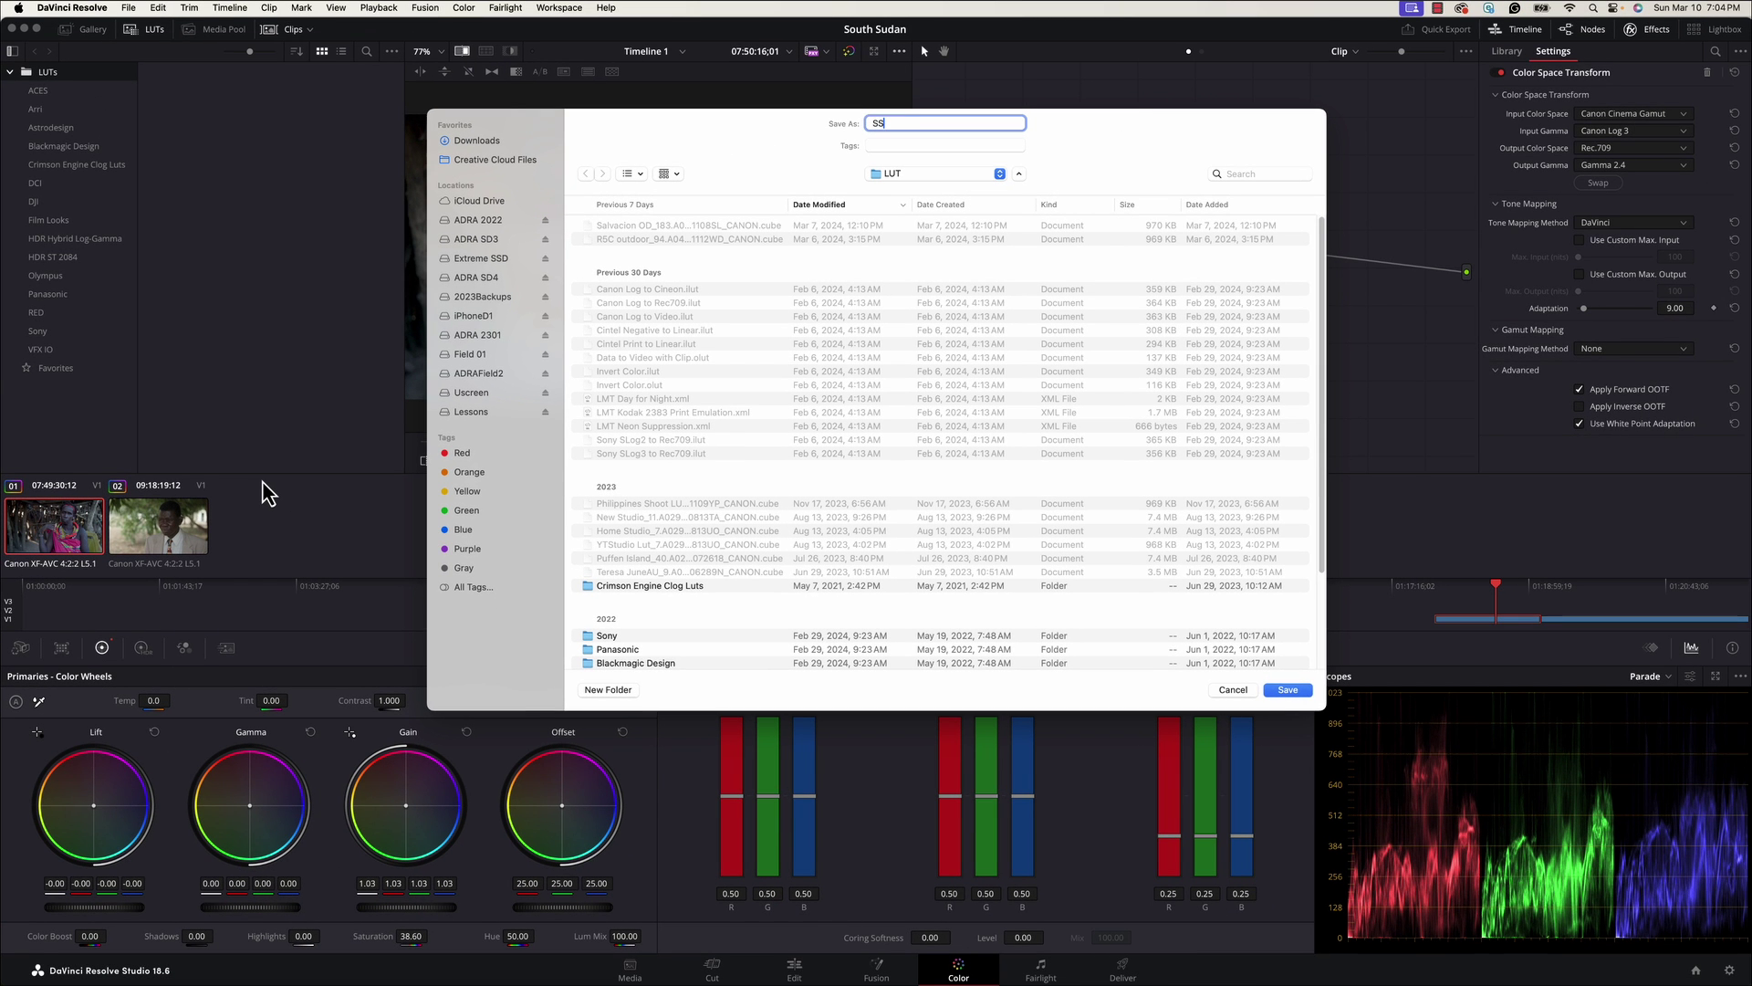
pyautogui.write('tdoors')
pyautogui.press('Return')
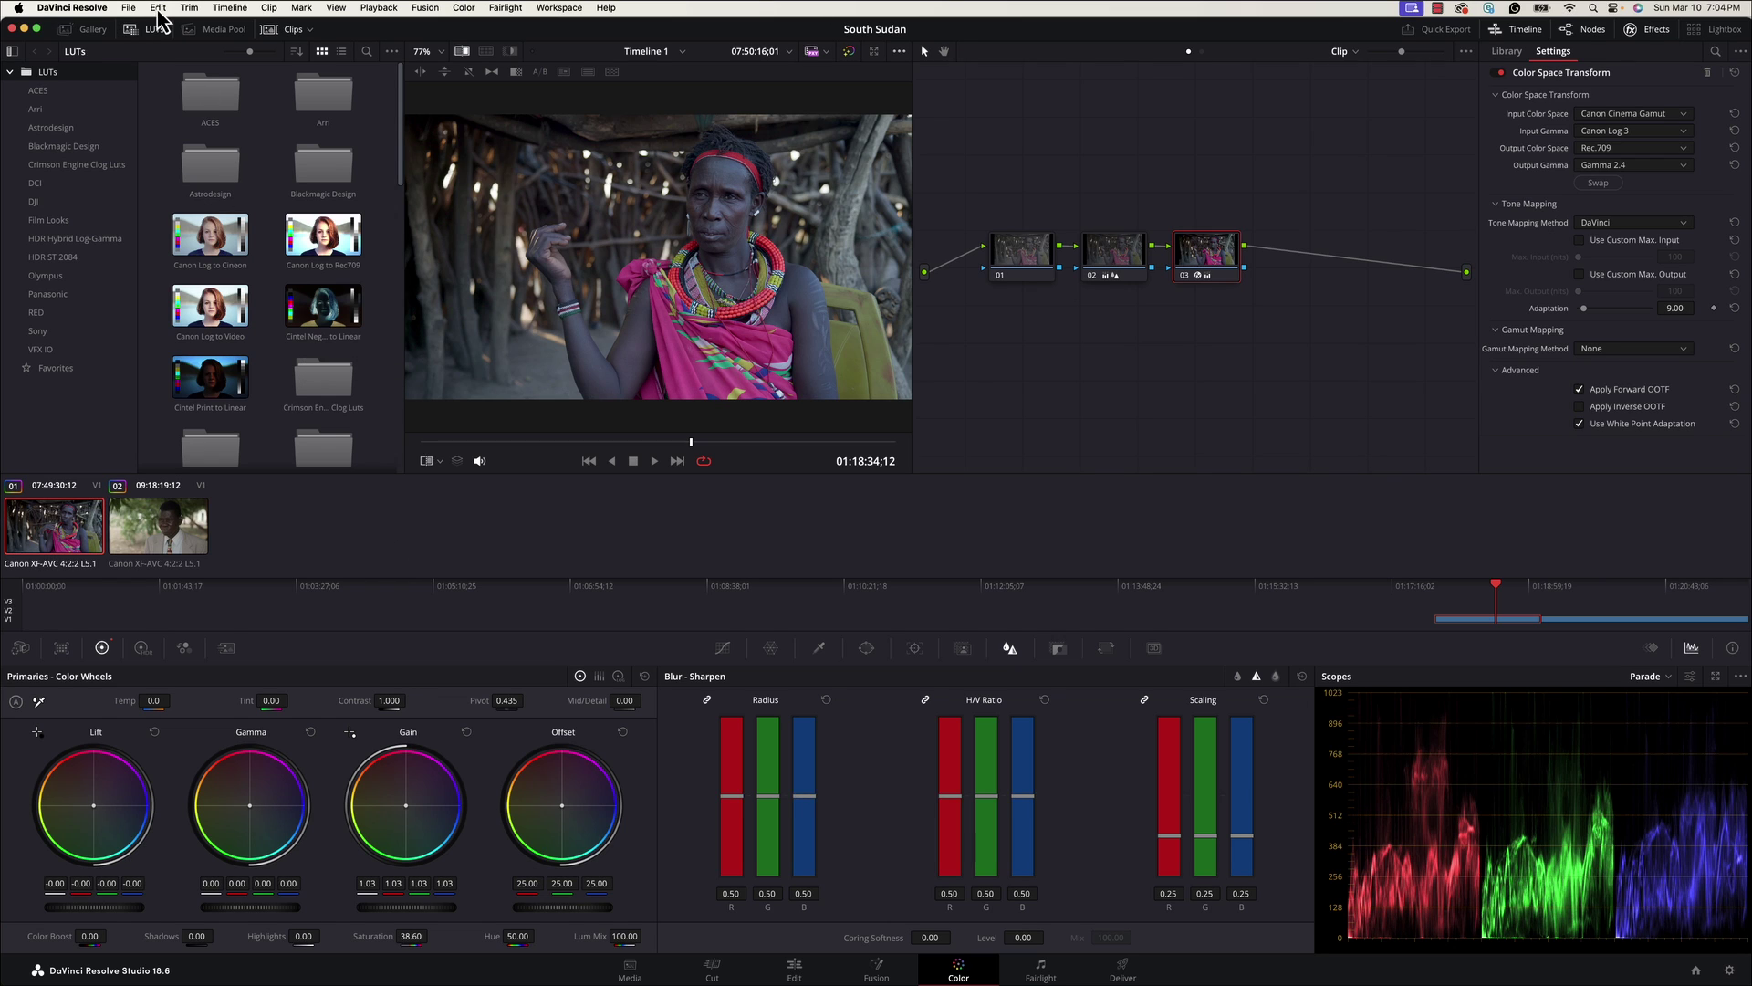
# - Update the lookup table lists in the project's color management settings and save the settings
pyautogui.click(129, 8)
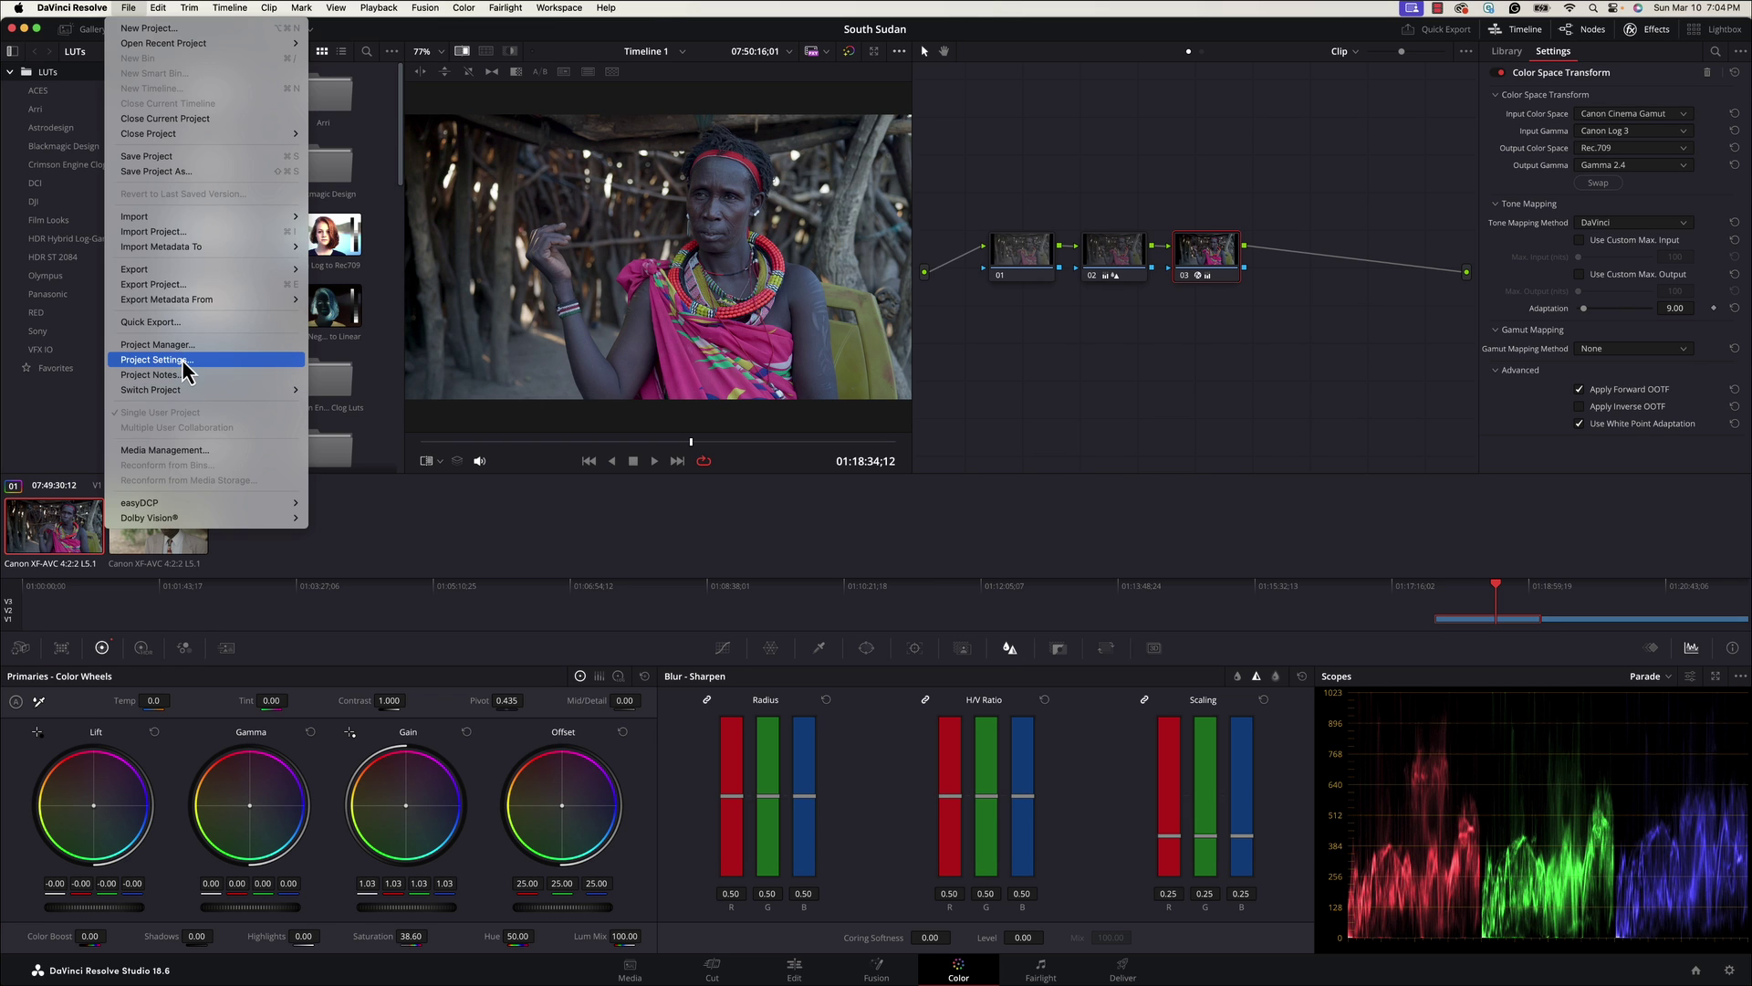
pyautogui.click(185, 364)
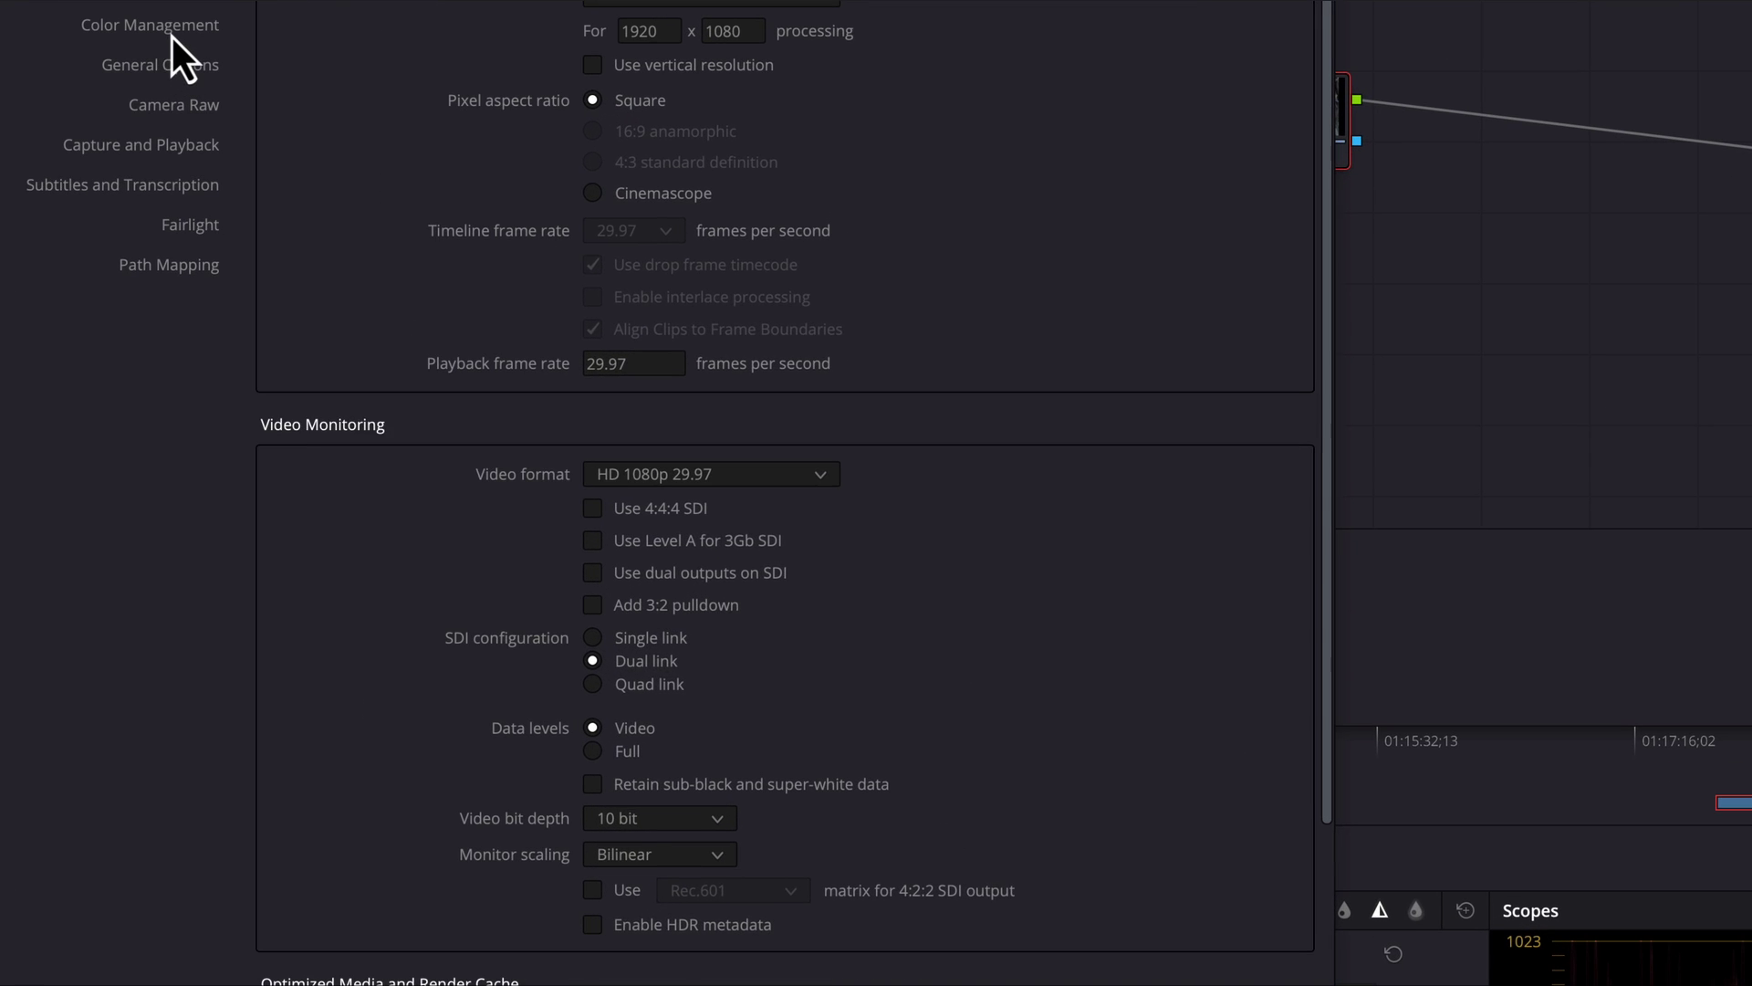
pyautogui.click(172, 27)
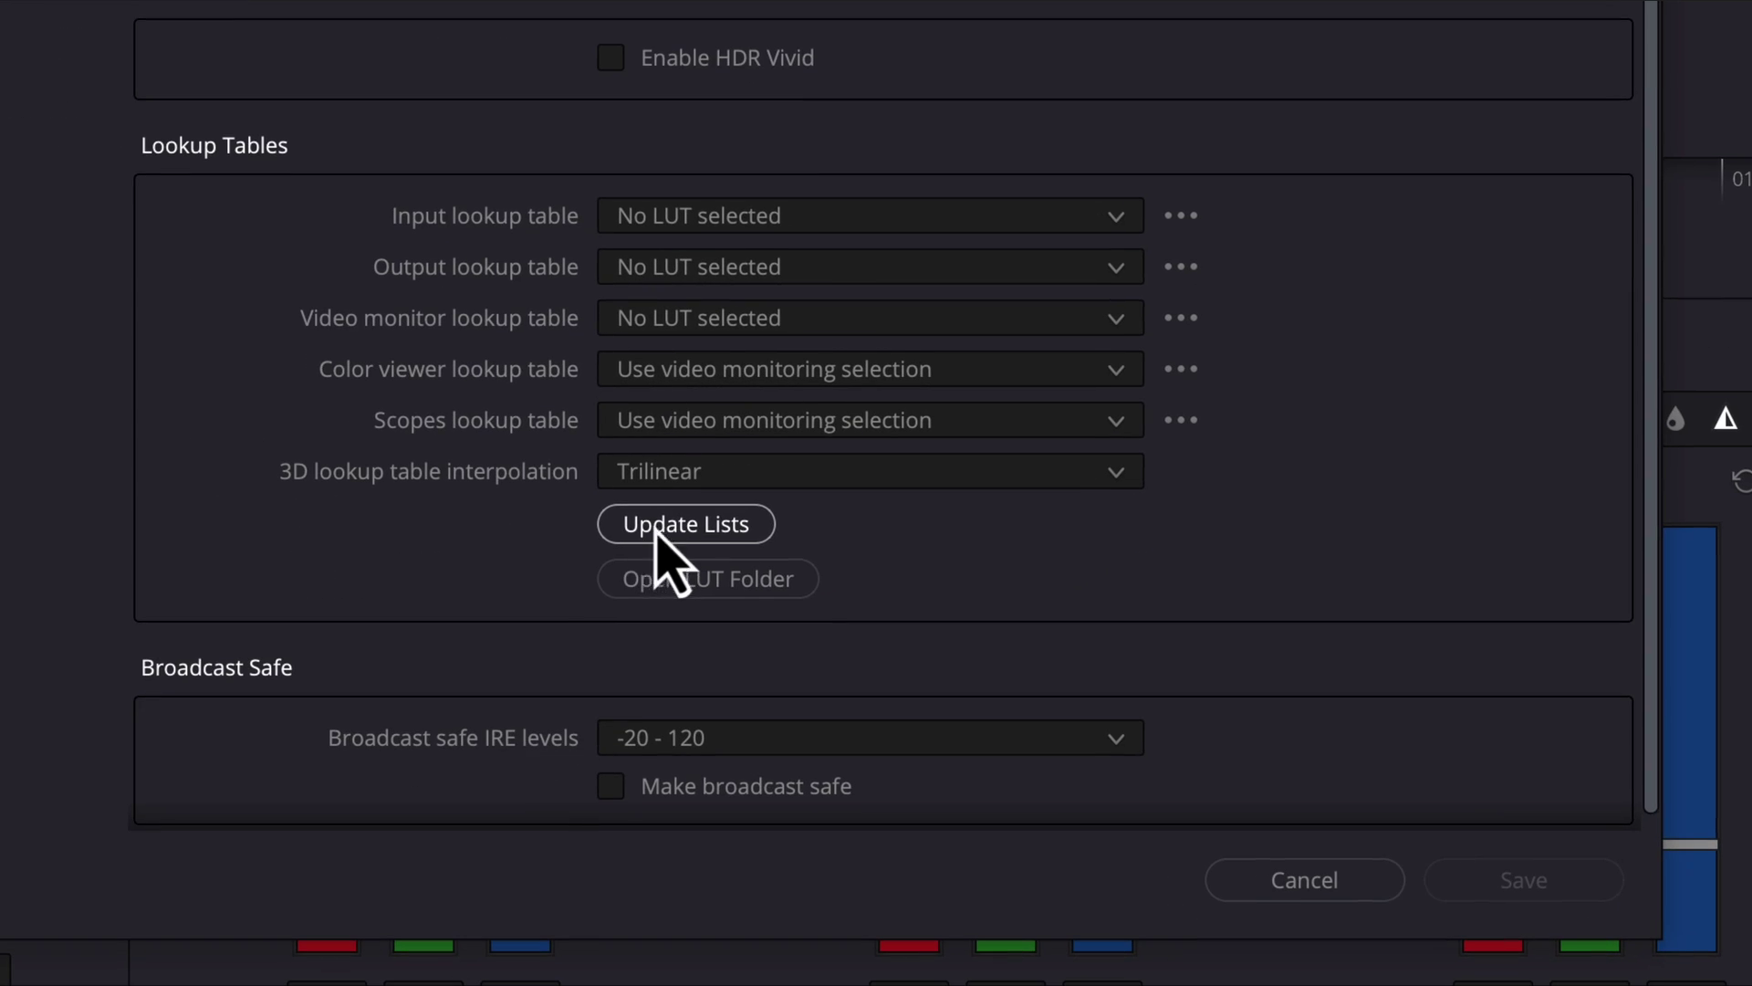
pyautogui.click(728, 534)
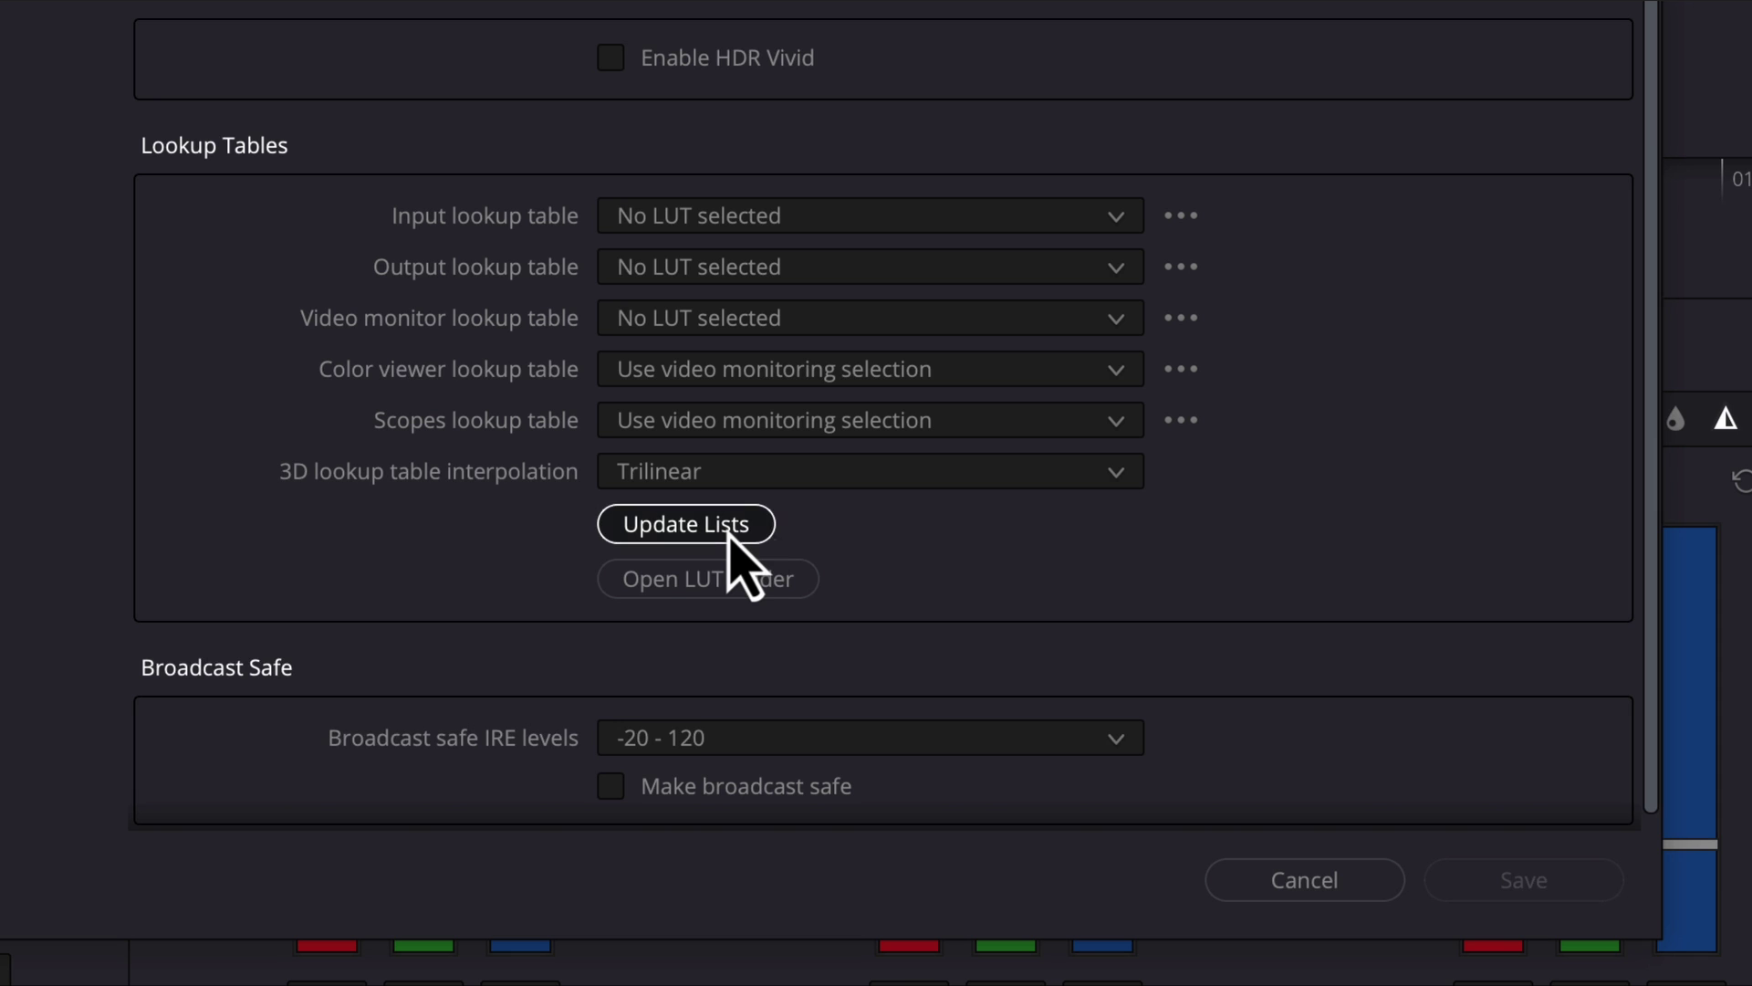
pyautogui.click(1566, 885)
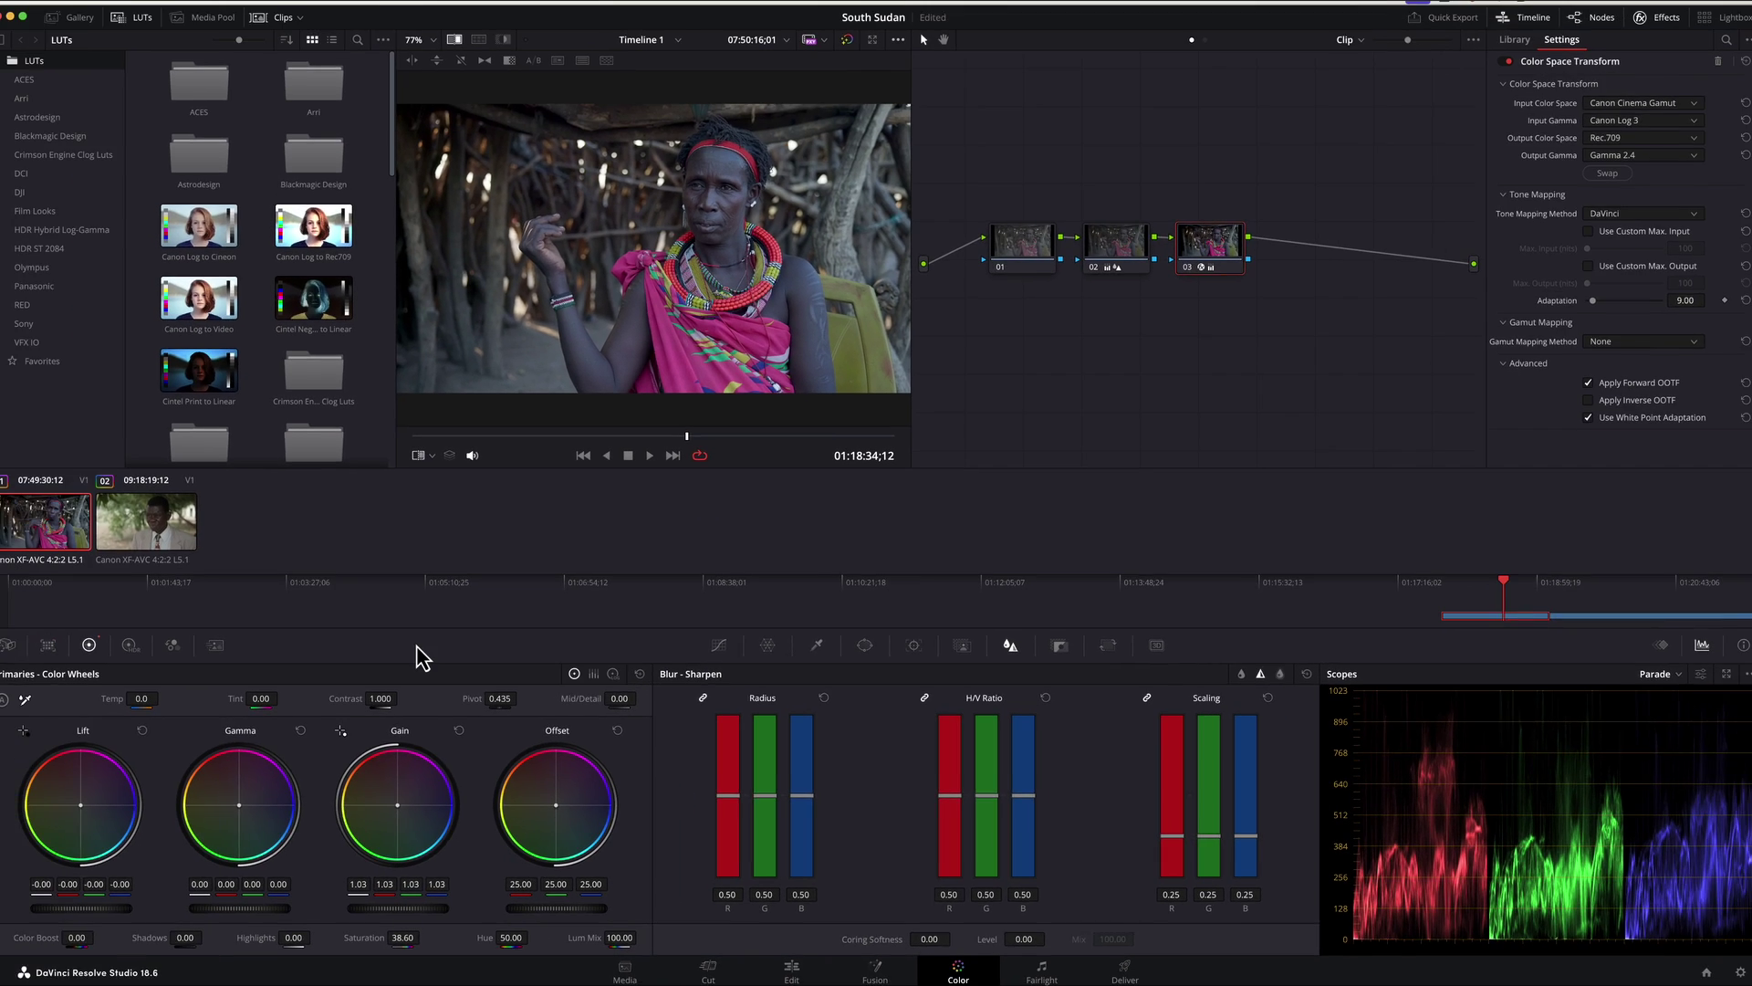
# - On the Edit page, mark a range of interview clip A046C335_240123E1_CANON.MXF and place it on the timeline ahead of the existing clips
pyautogui.click(794, 968)
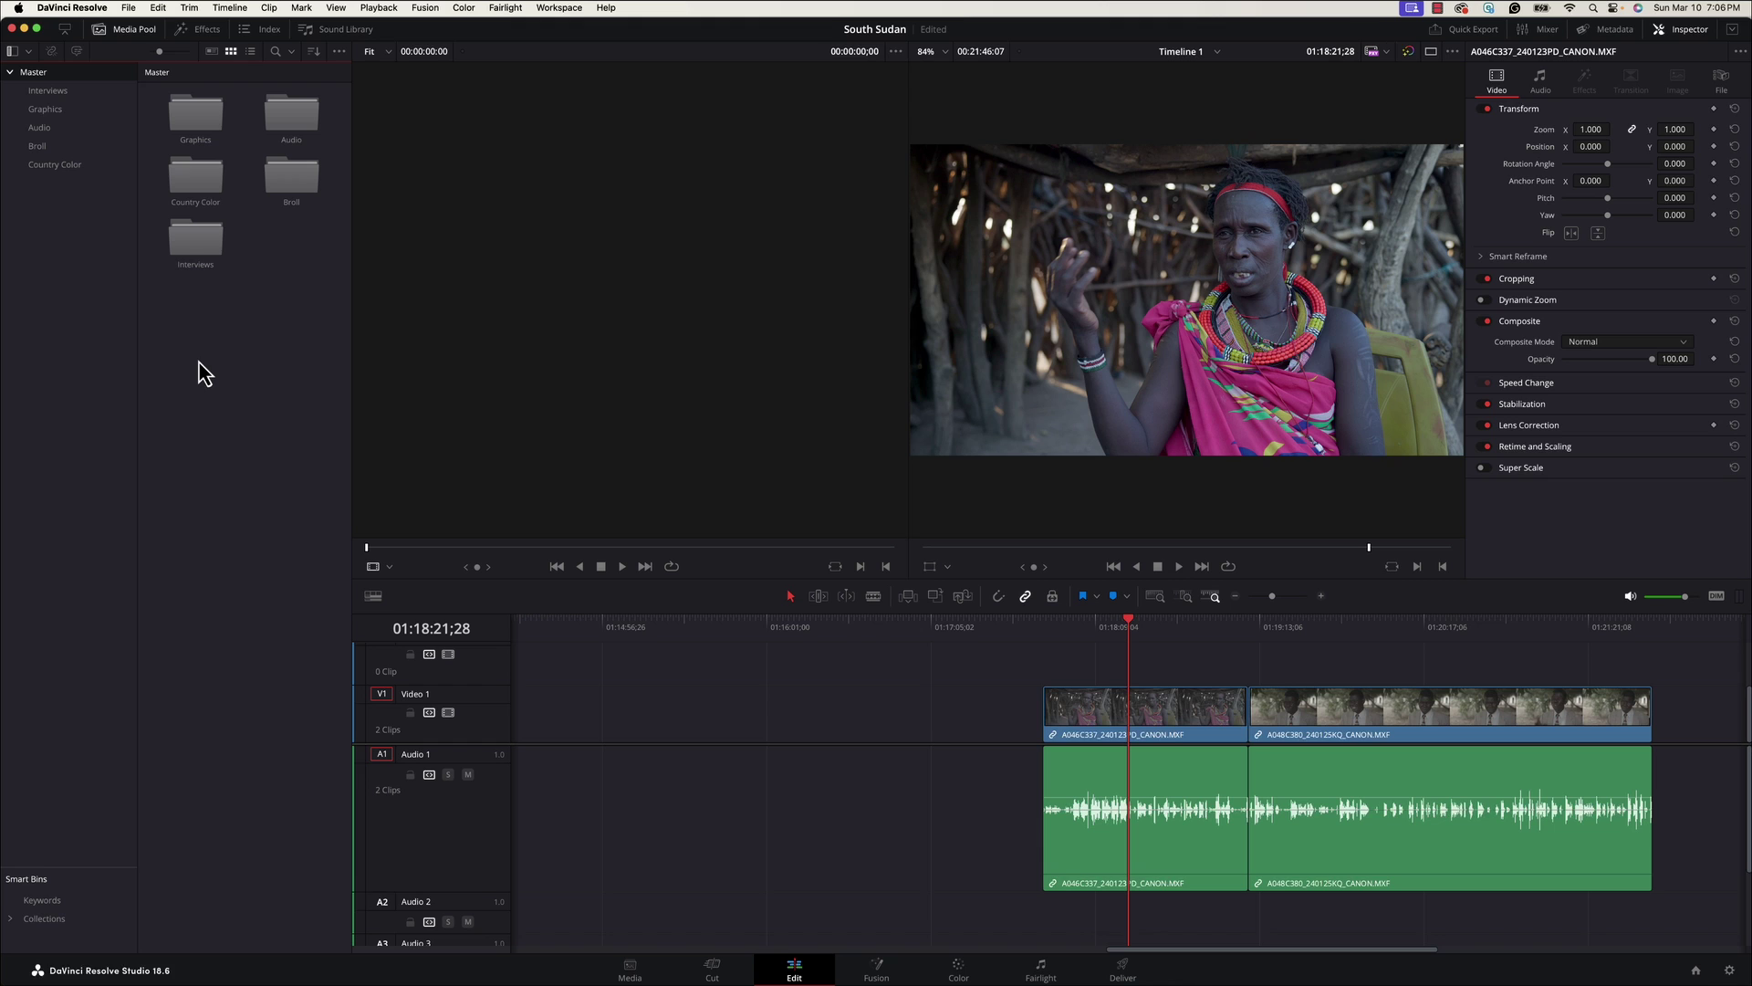
pyautogui.click(50, 91)
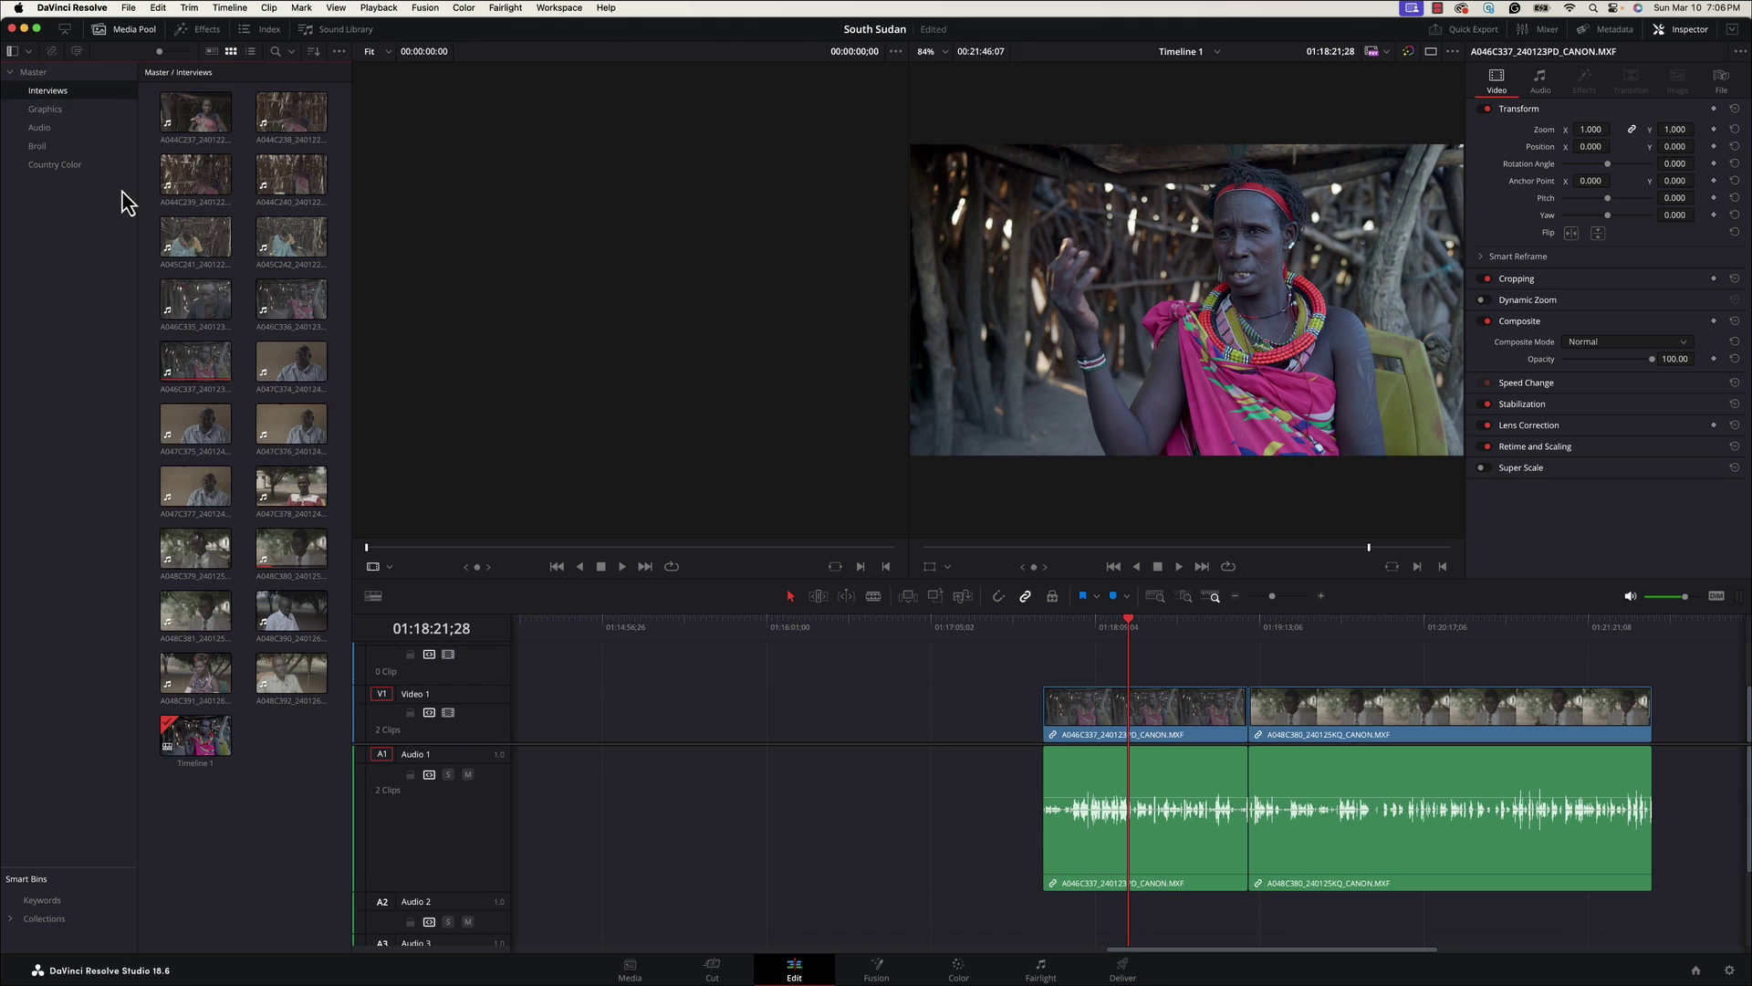
pyautogui.click(195, 300)
pyautogui.moveTo(595, 546); pyautogui.dragTo(793, 558)
pyautogui.press('i')
pyautogui.press('o')
pyautogui.moveTo(730, 334); pyautogui.dragTo(662, 754)
# - Apply the SS Outdoors LUT to the newly added A046C335 interview clip on the Color page
pyautogui.moveTo(861, 624); pyautogui.dragTo(929, 639)
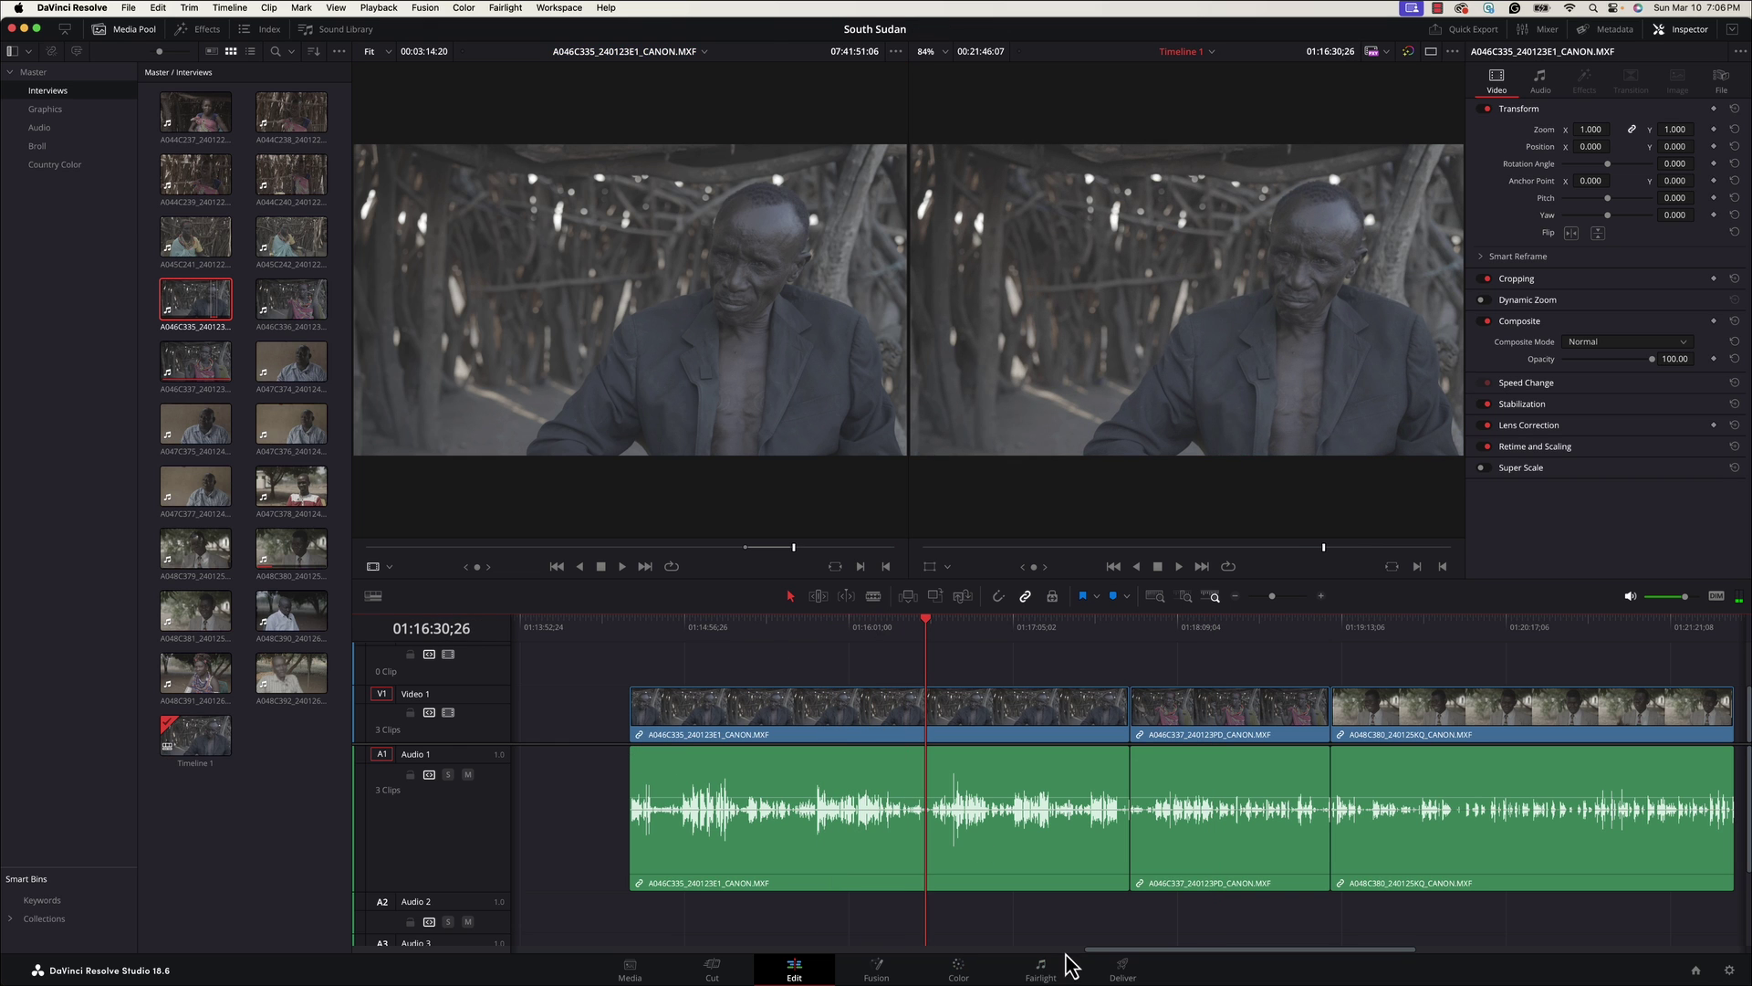
pyautogui.click(960, 973)
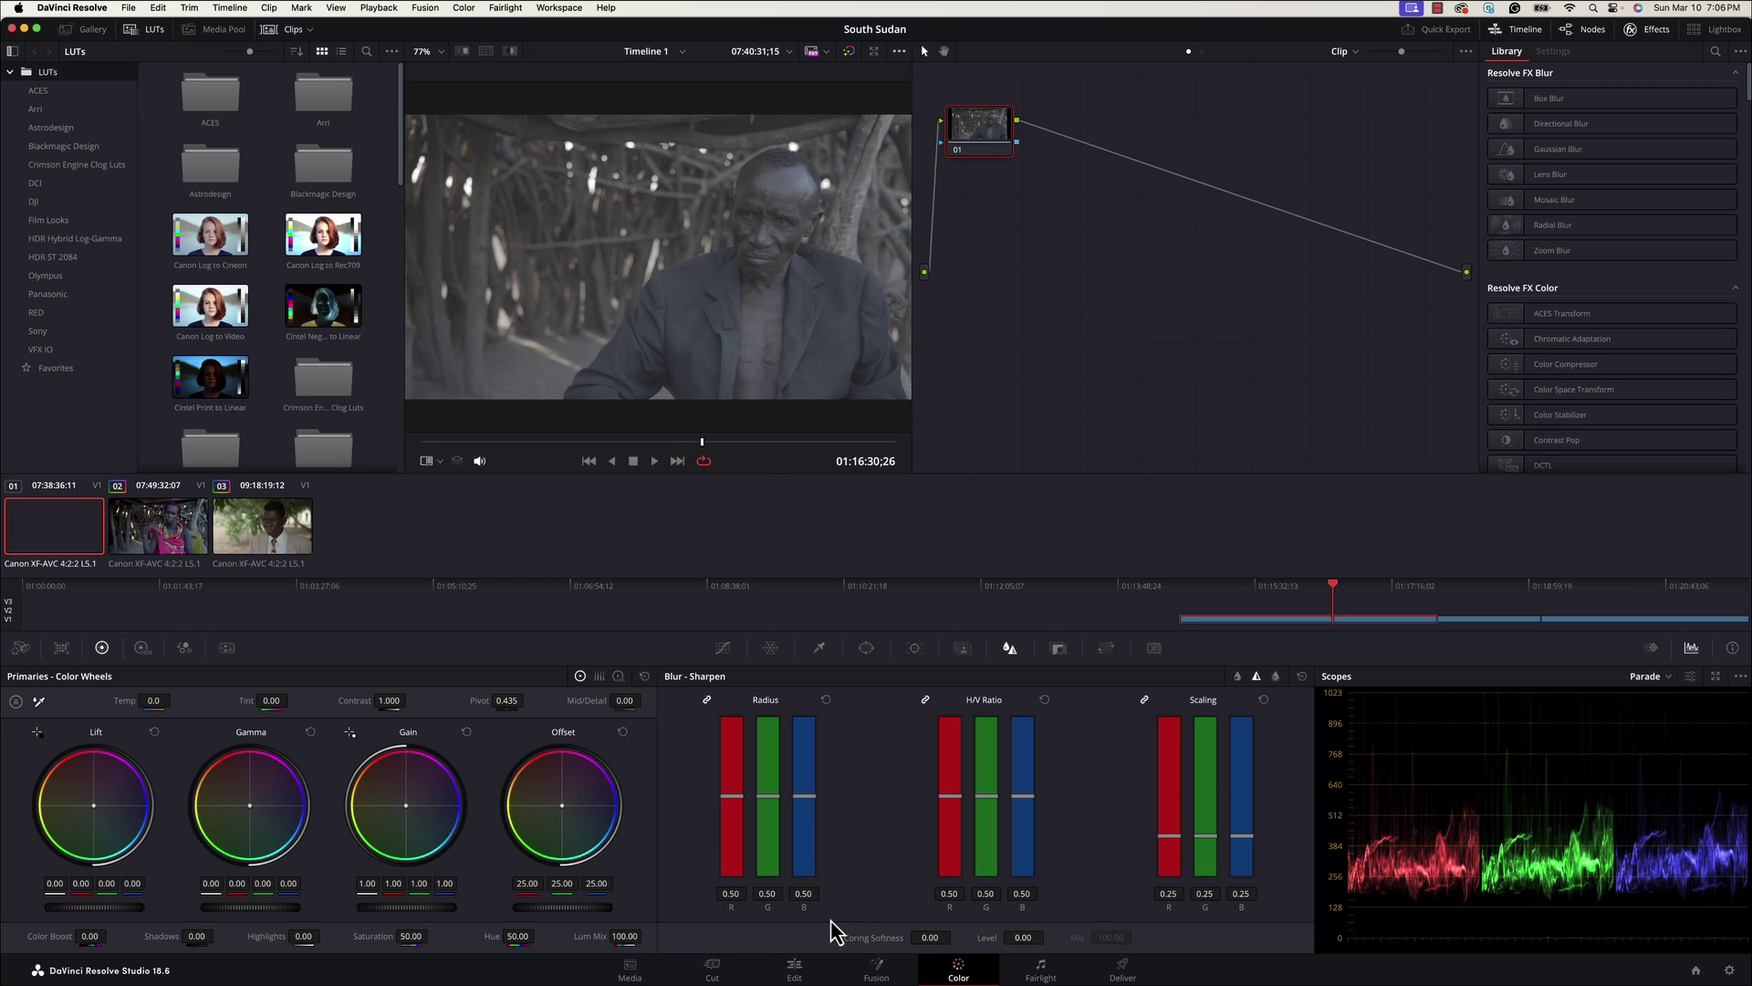
pyautogui.rightClick(73, 538)
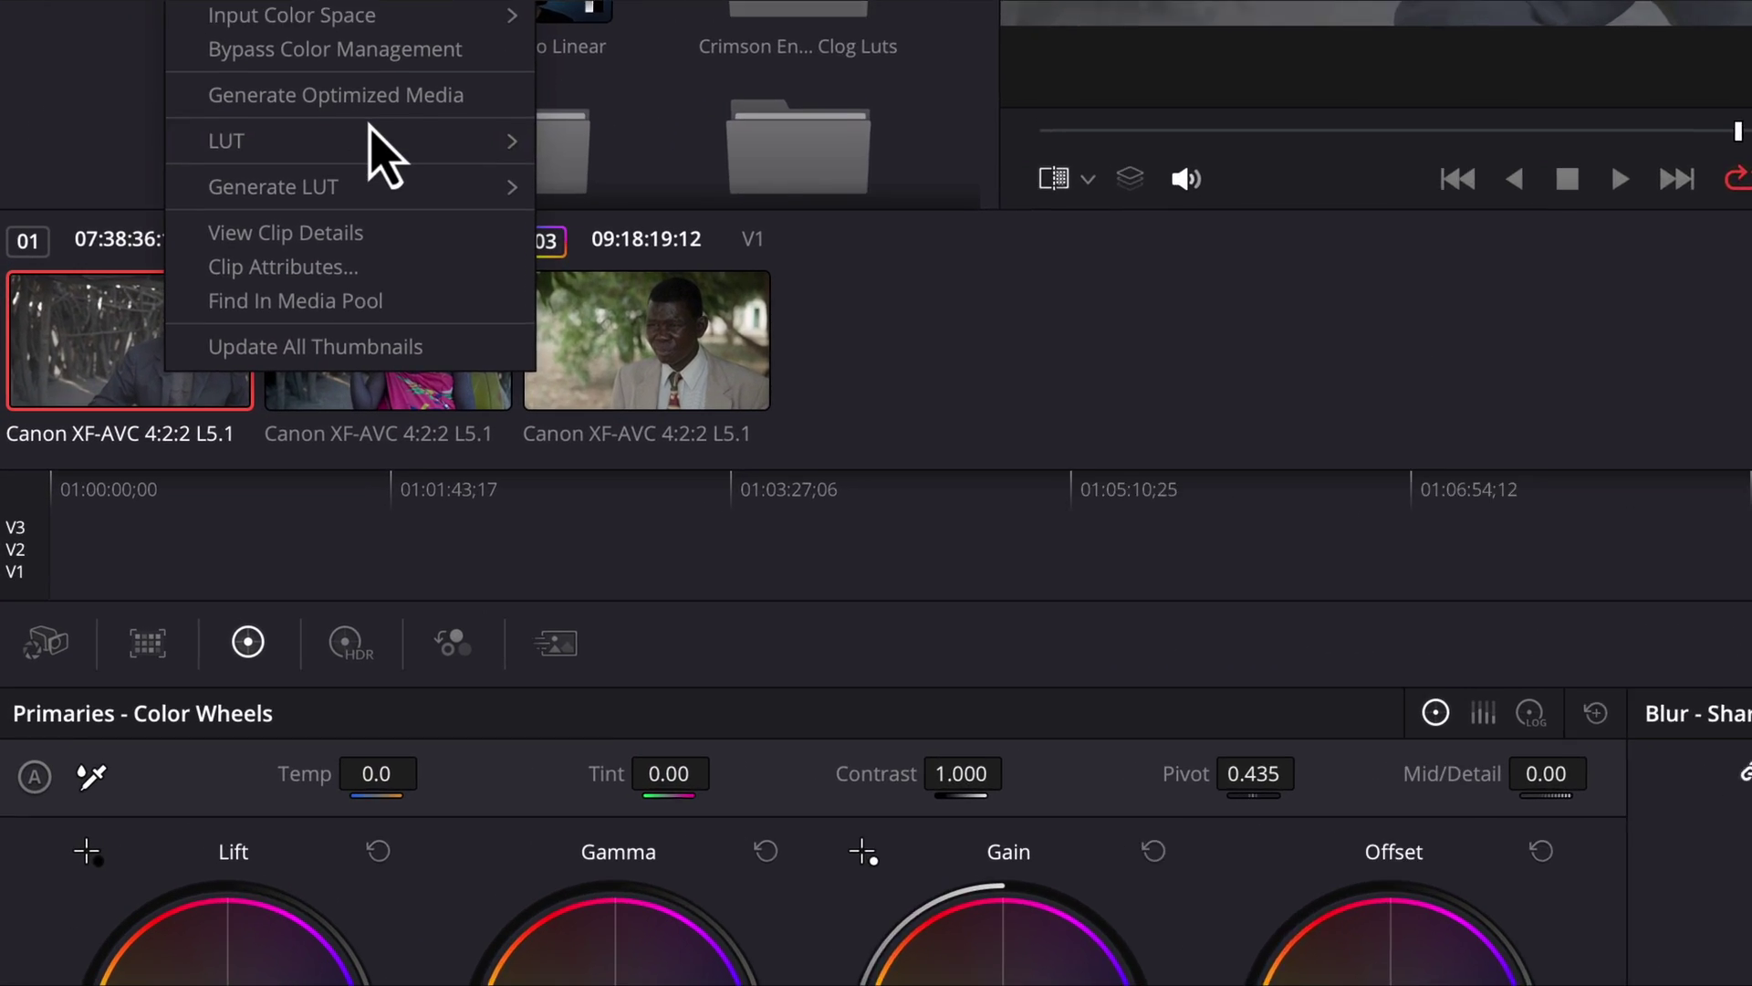
pyautogui.moveTo(365, 141)
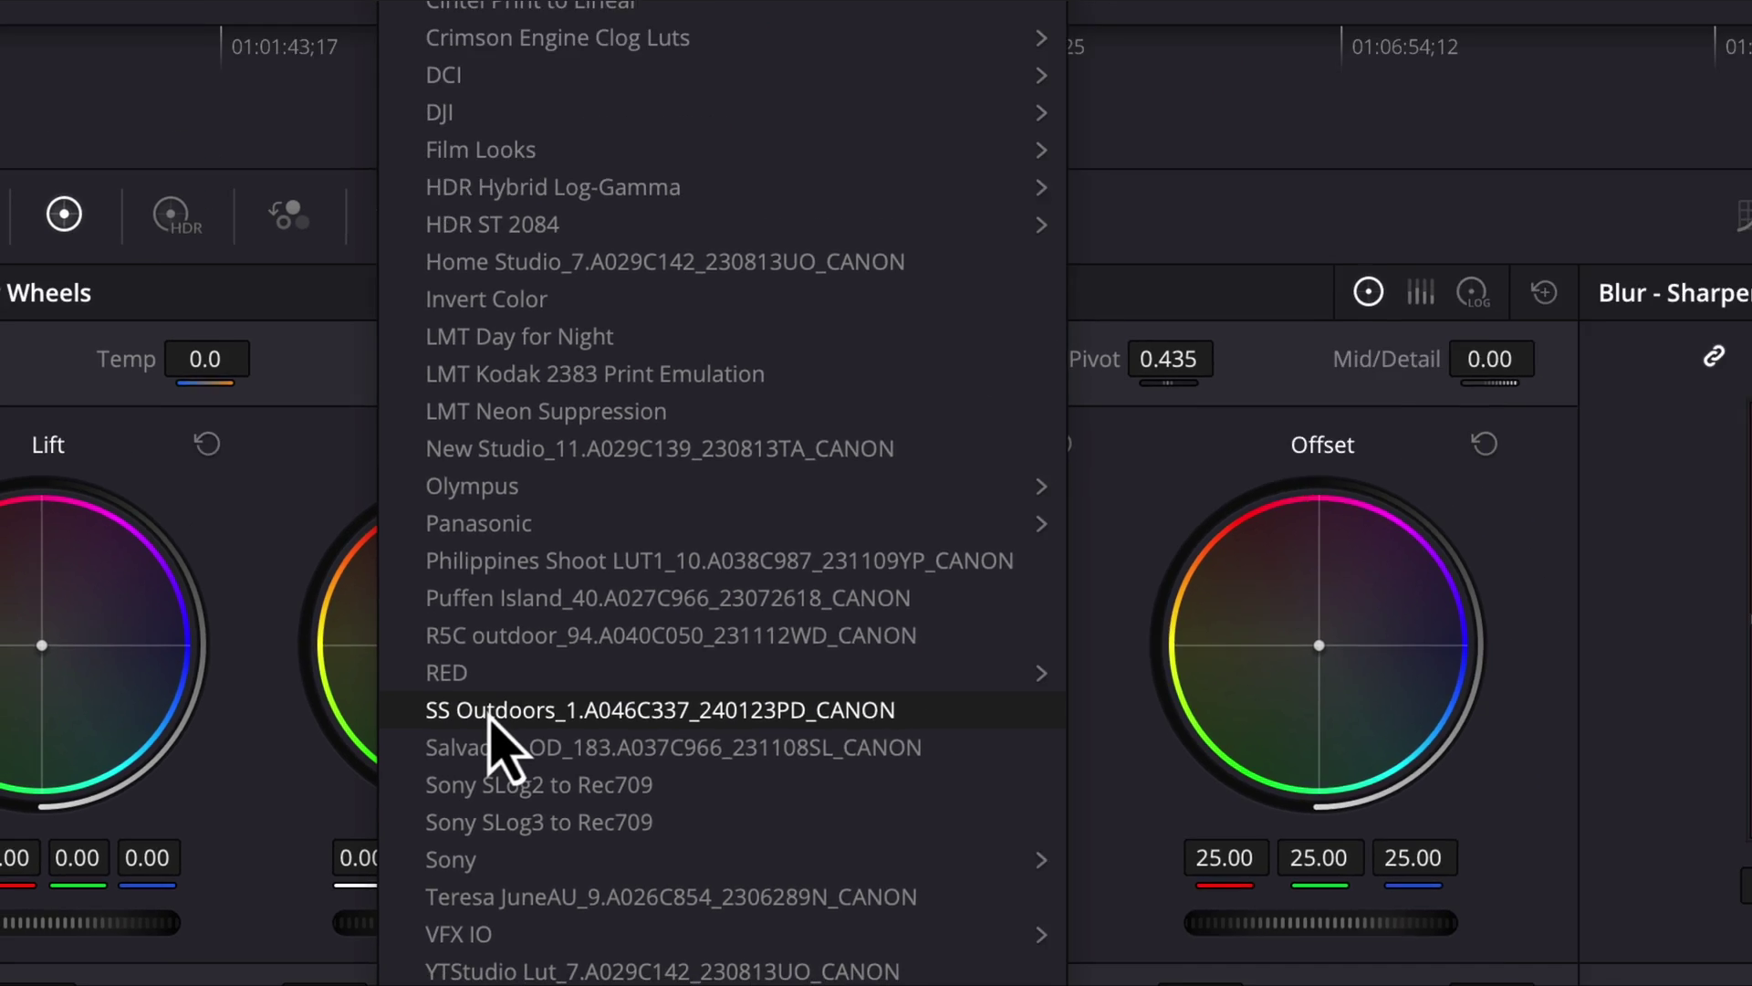
pyautogui.click(571, 675)
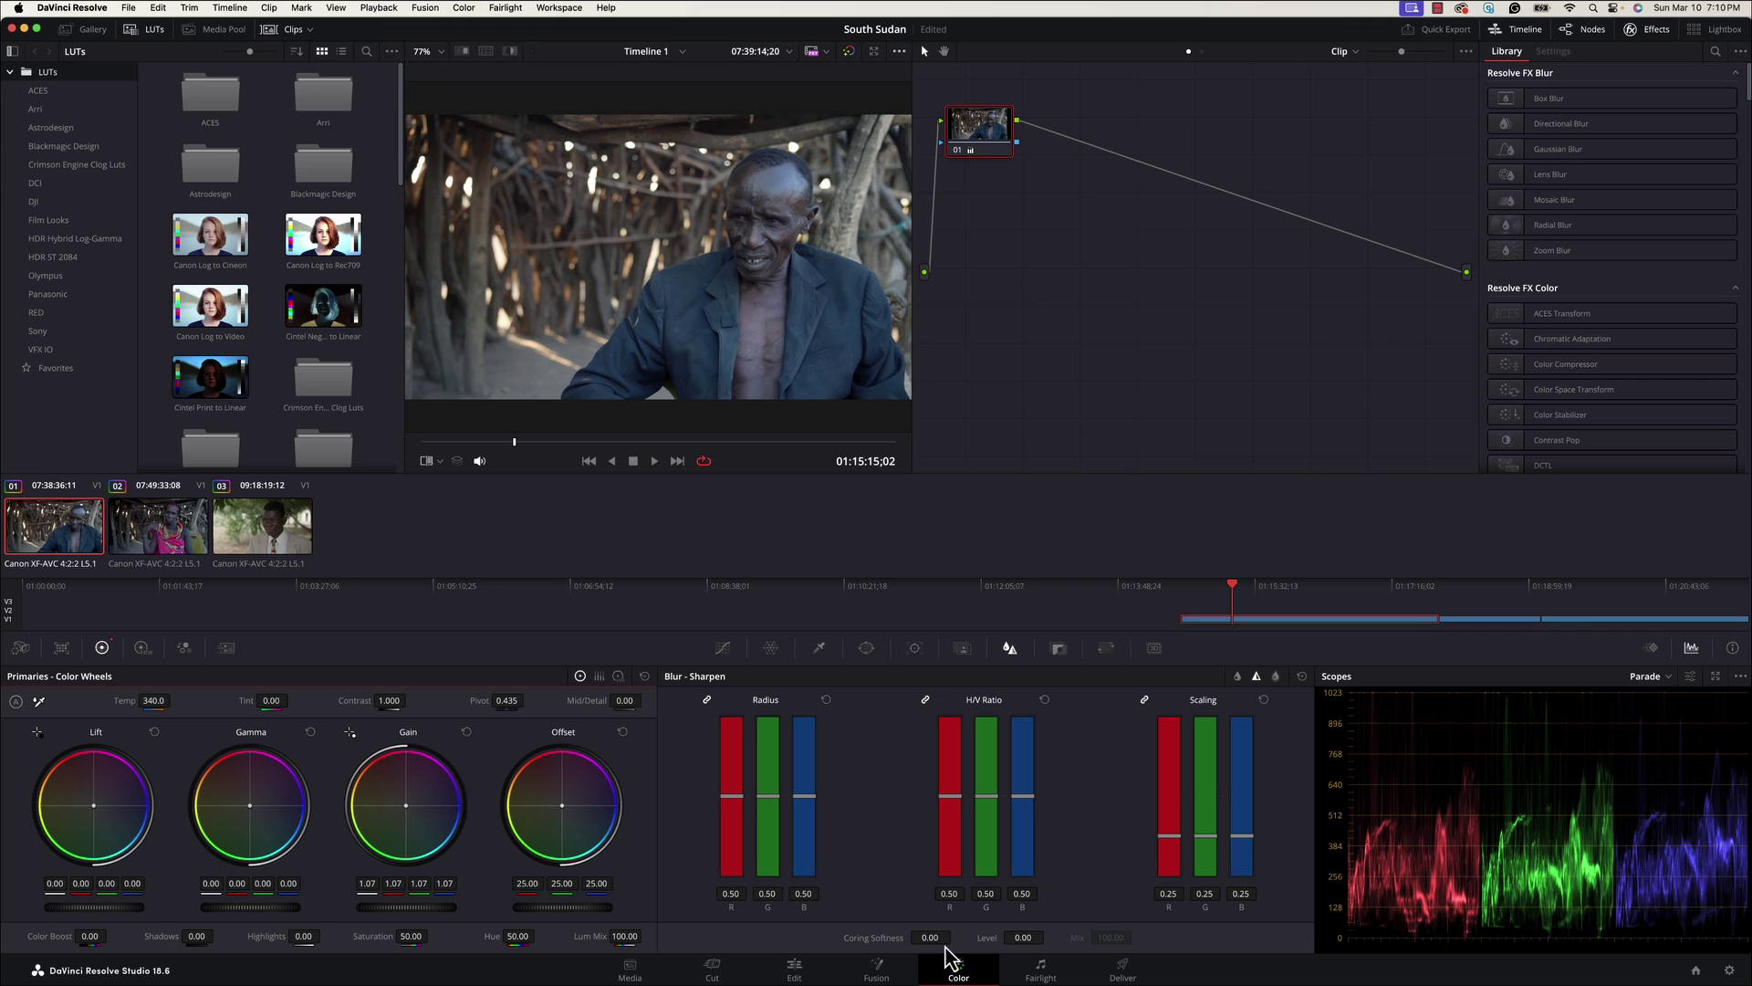
# - Return to the Edit page and scrub through the A046C335 source clip to check the LUT's look
pyautogui.click(794, 969)
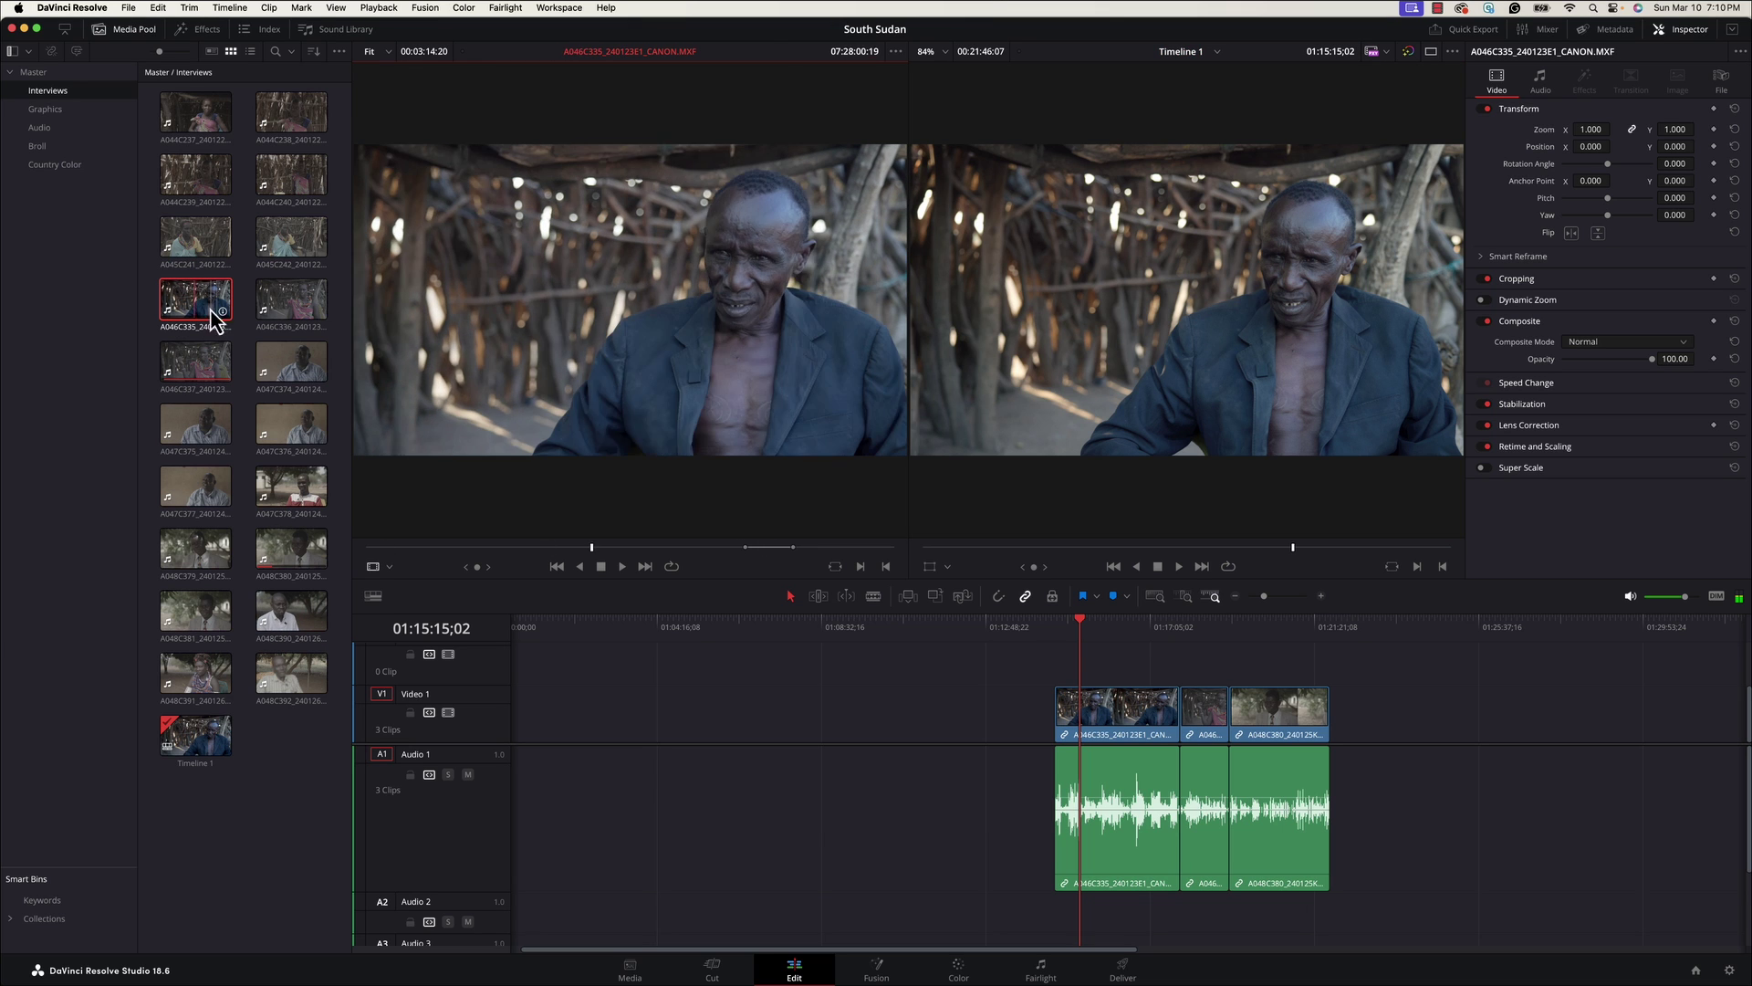
pyautogui.click(651, 549)
pyautogui.moveTo(650, 553); pyautogui.dragTo(456, 559)
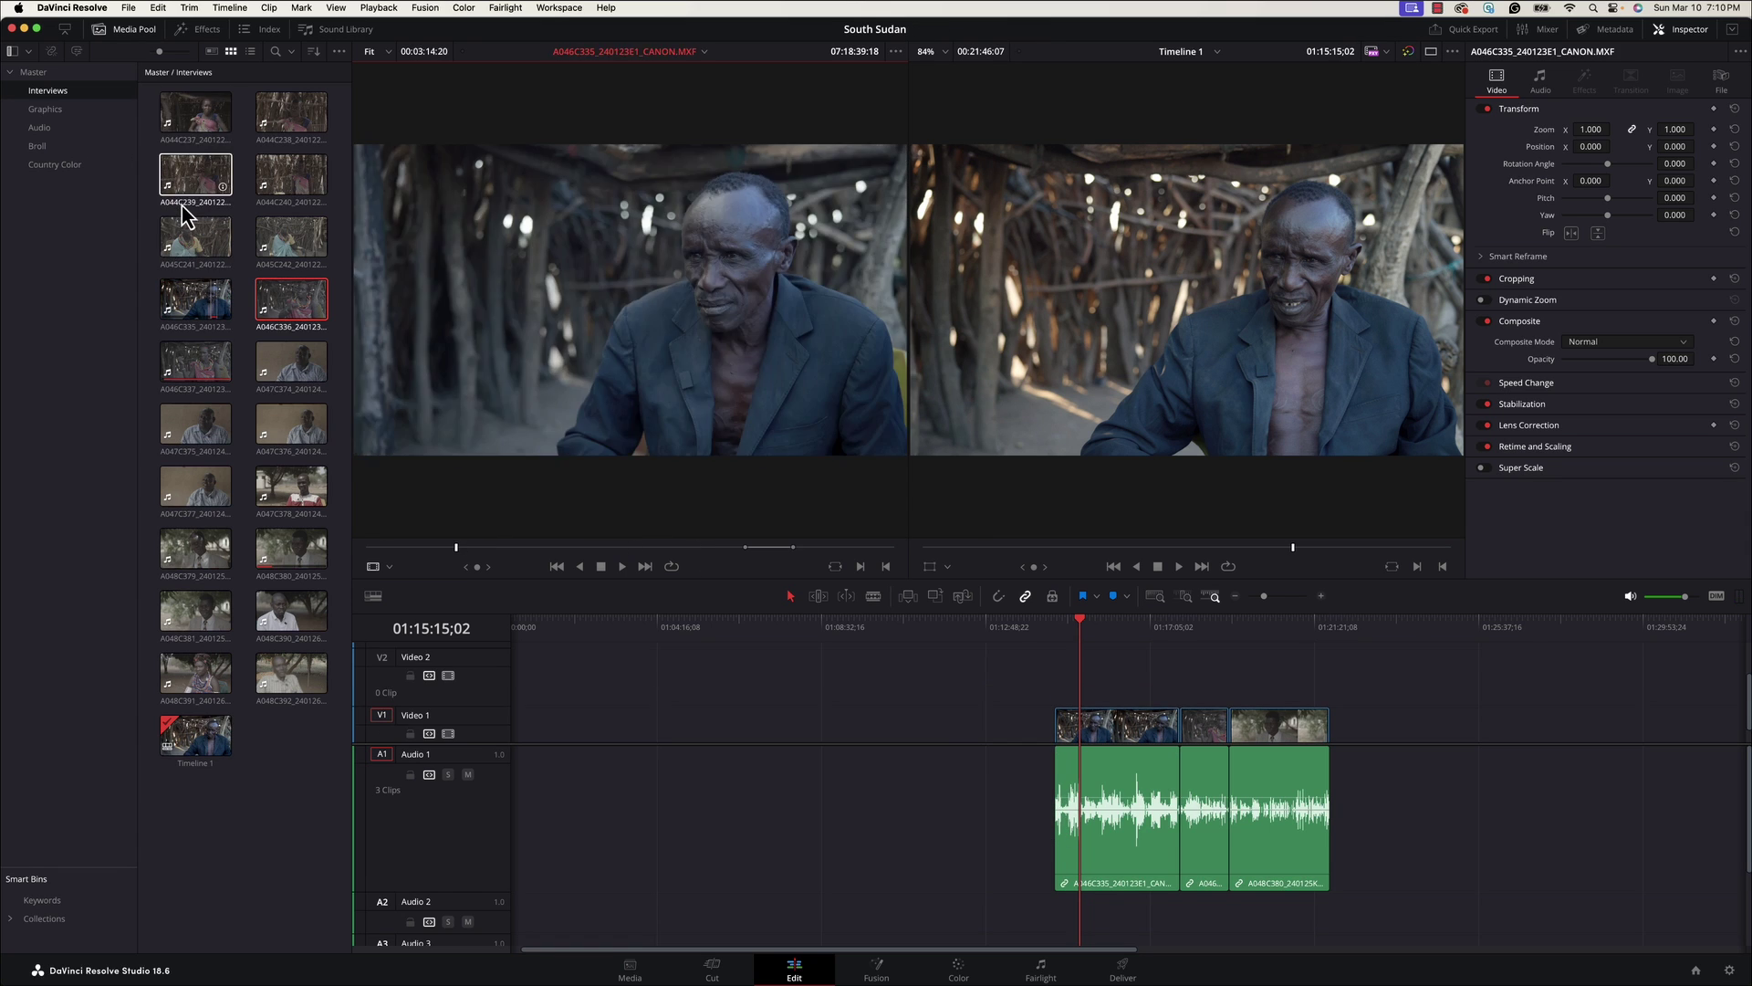
# - Place interview clip A045C241_240122YH_CANON.MXF on the timeline and apply the SS Outdoors LUT to it on the Color page
pyautogui.moveTo(180, 239); pyautogui.dragTo(534, 730)
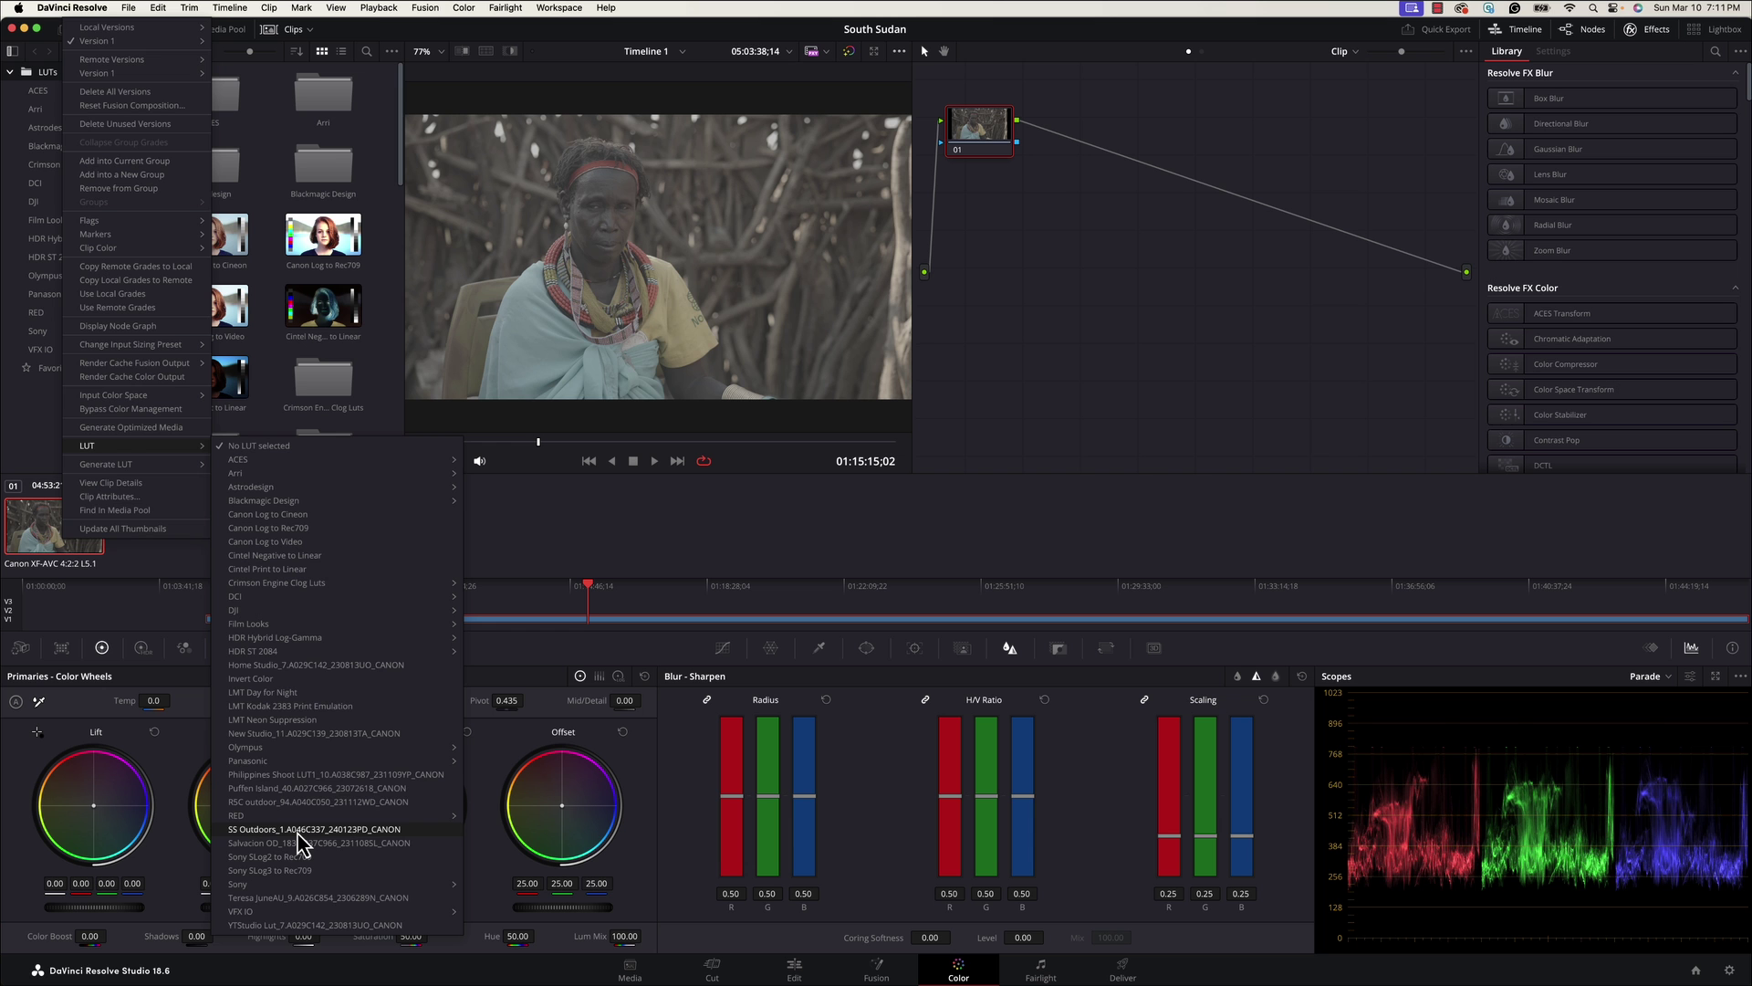
pyautogui.click(301, 829)
# - Load the A045C241 clip in the Edit page's source viewer and scrub through it to check the LUT's look
pyautogui.click(798, 971)
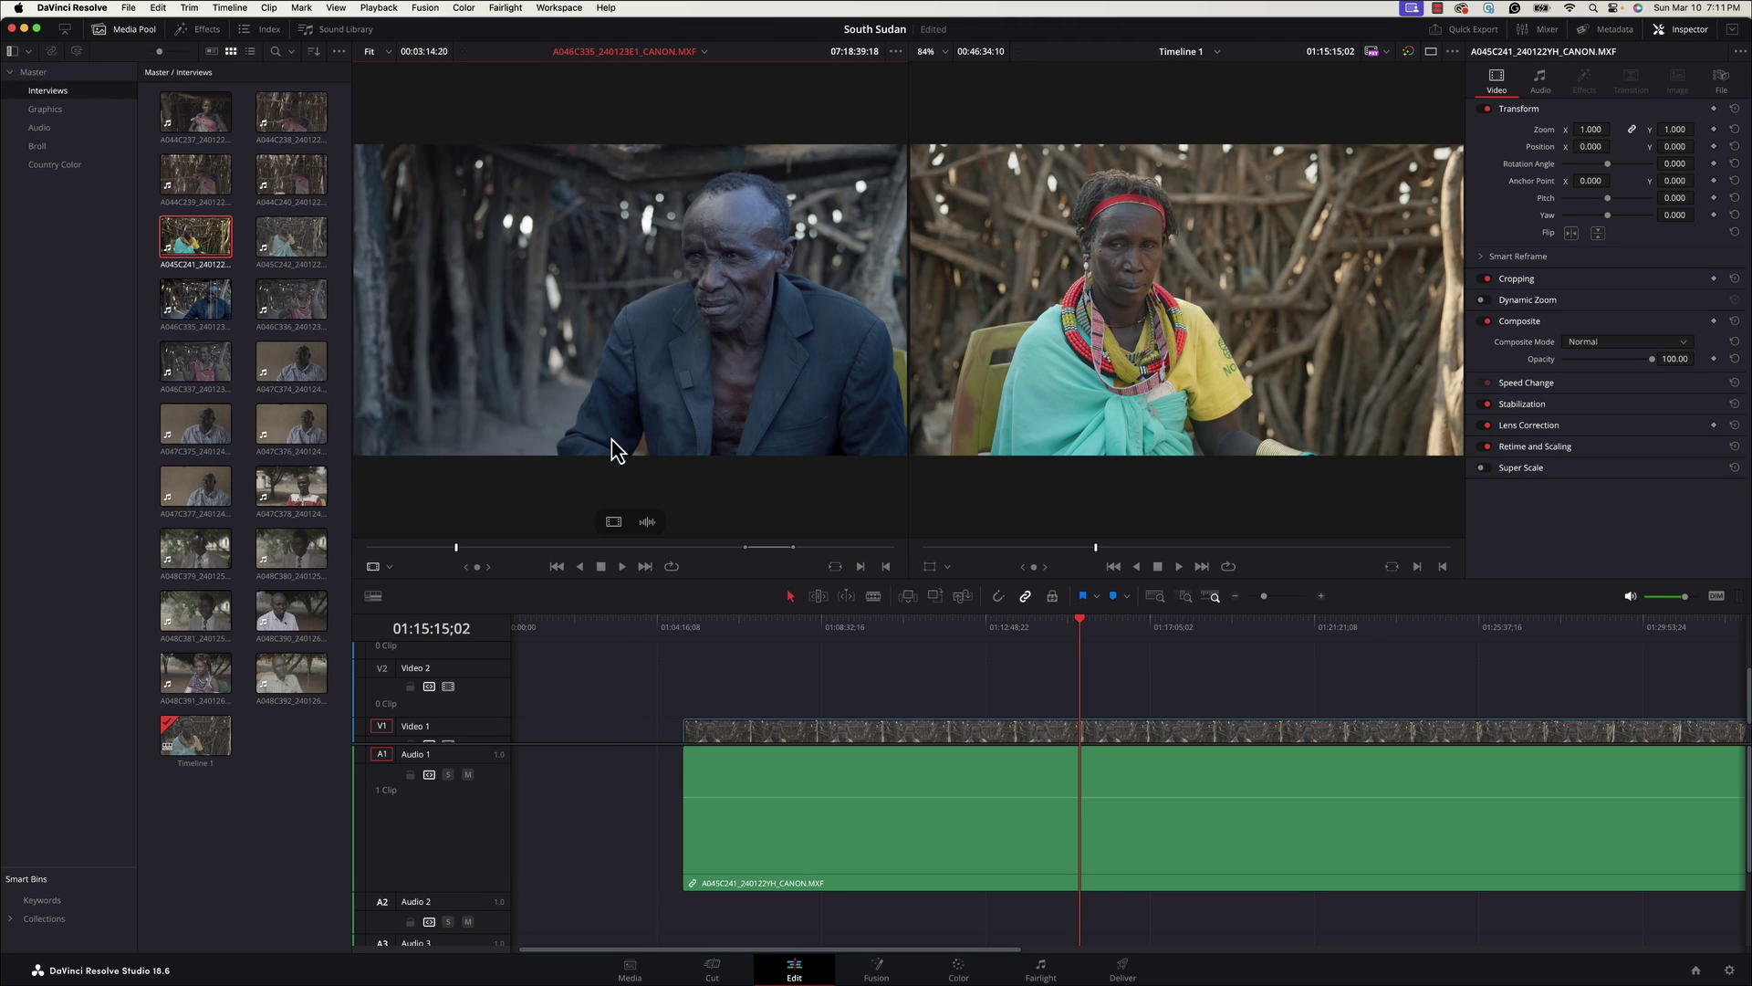
pyautogui.doubleClick(187, 261)
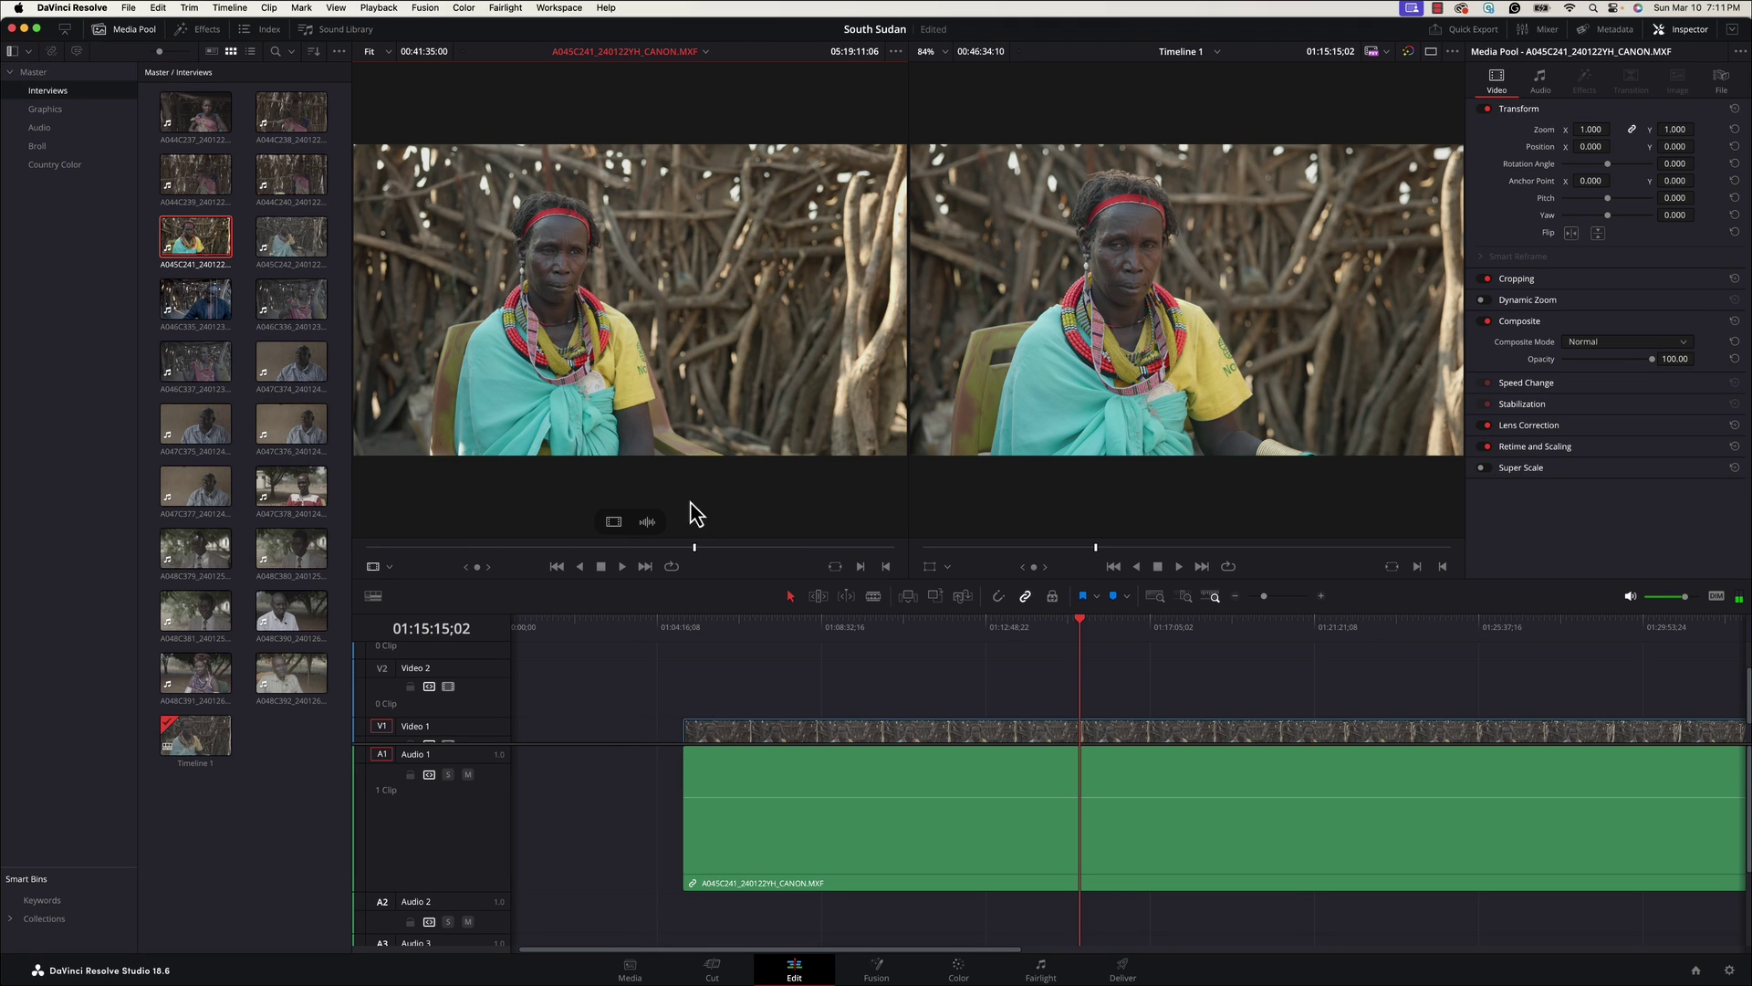
pyautogui.moveTo(696, 548); pyautogui.dragTo(771, 557)
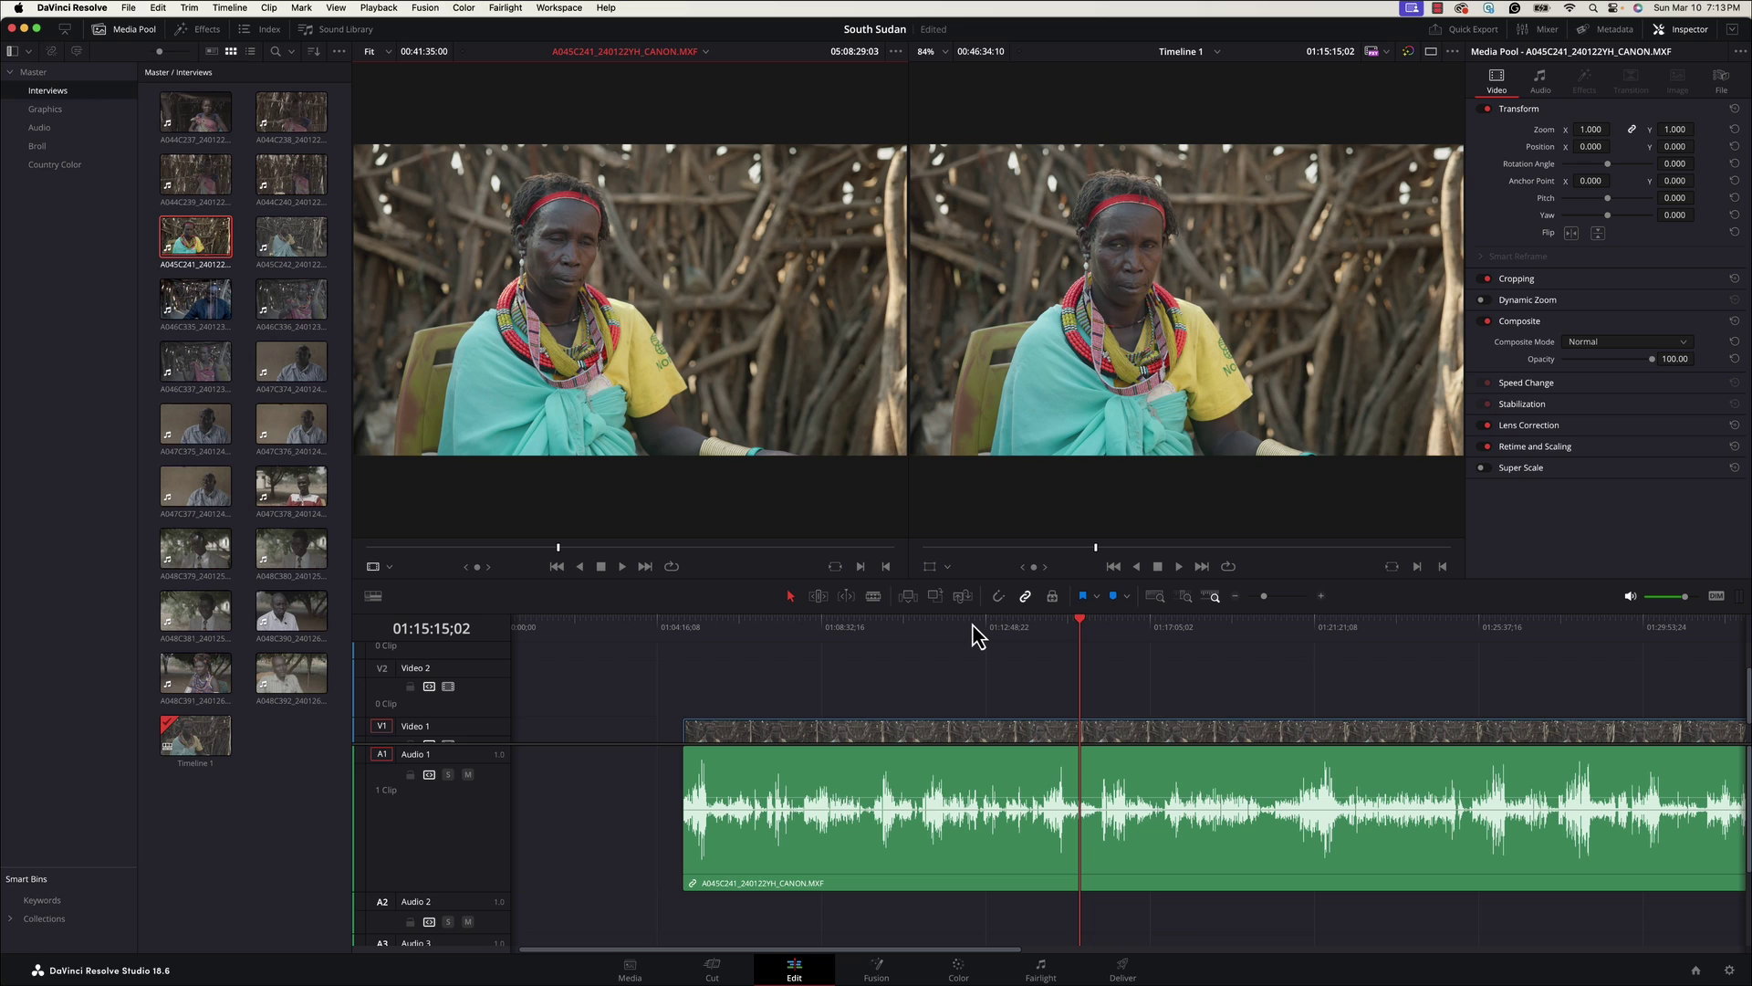